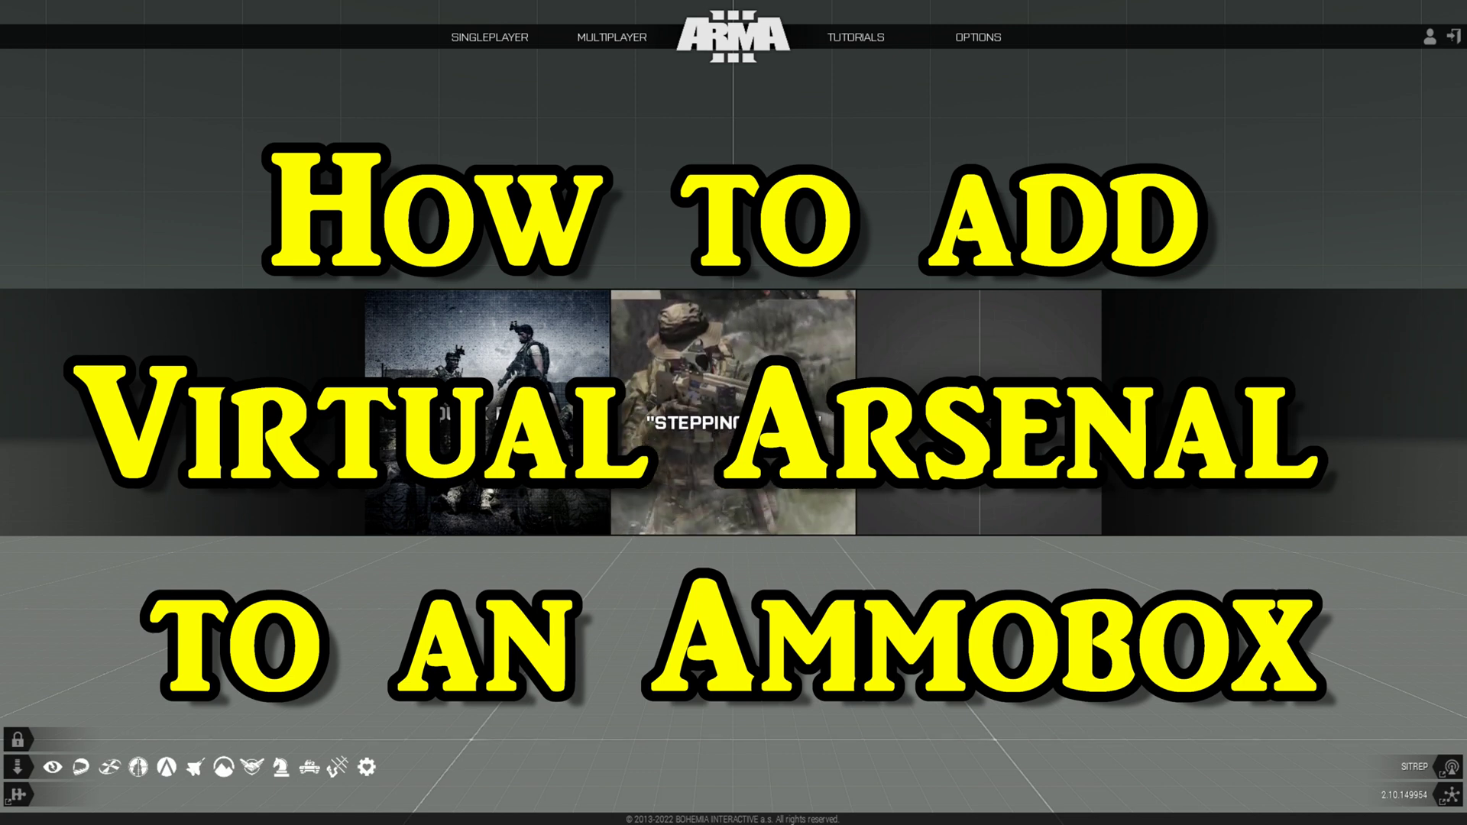
- Open the Virtual Reality terrain in the editor and place a NATO Rifleman (Unarmed) on the ground
{"action": "left_click", "coordinate": [920, 506]}
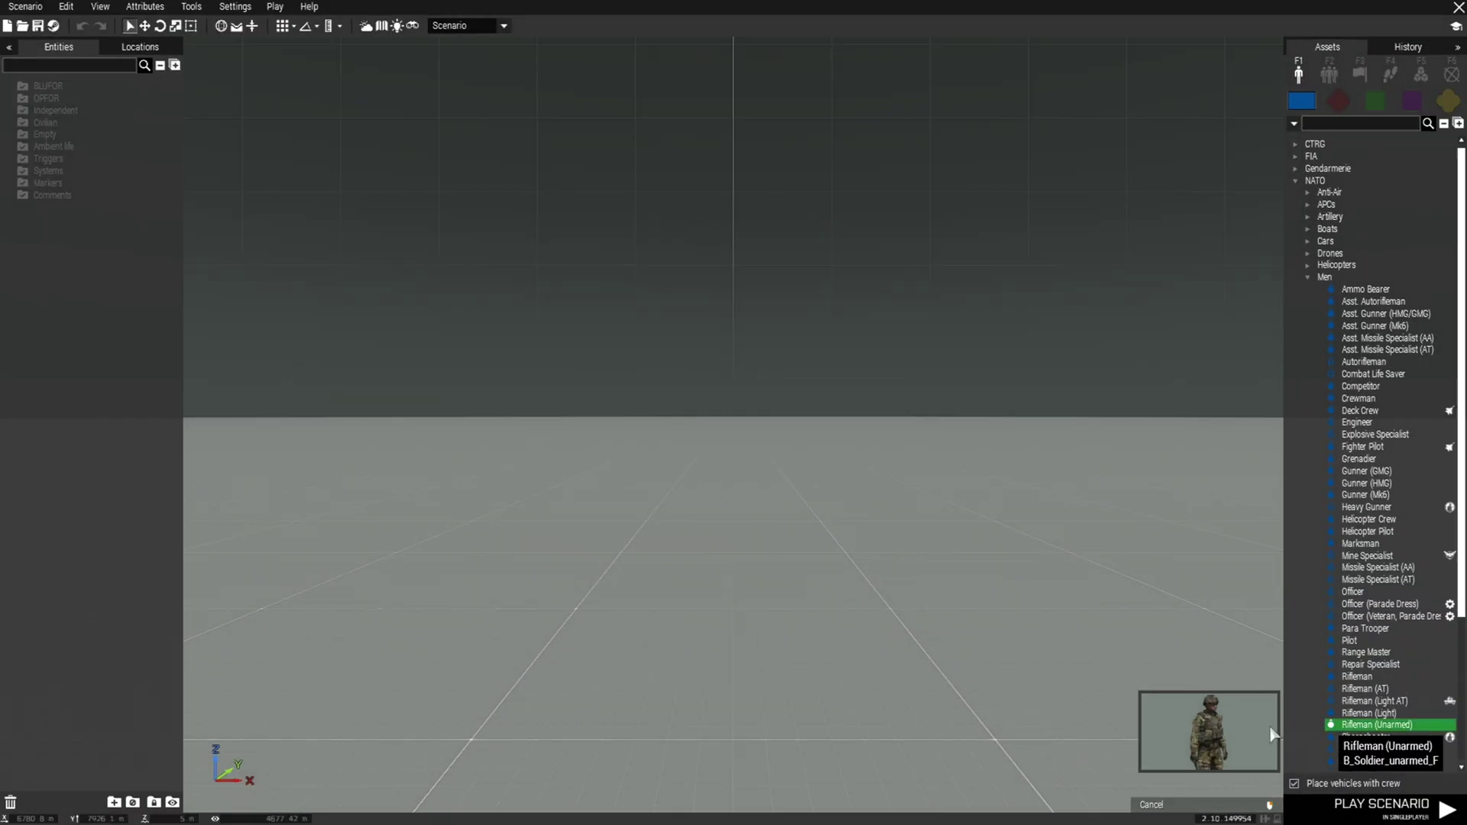
{"action": "left_click", "coordinate": [702, 717]}
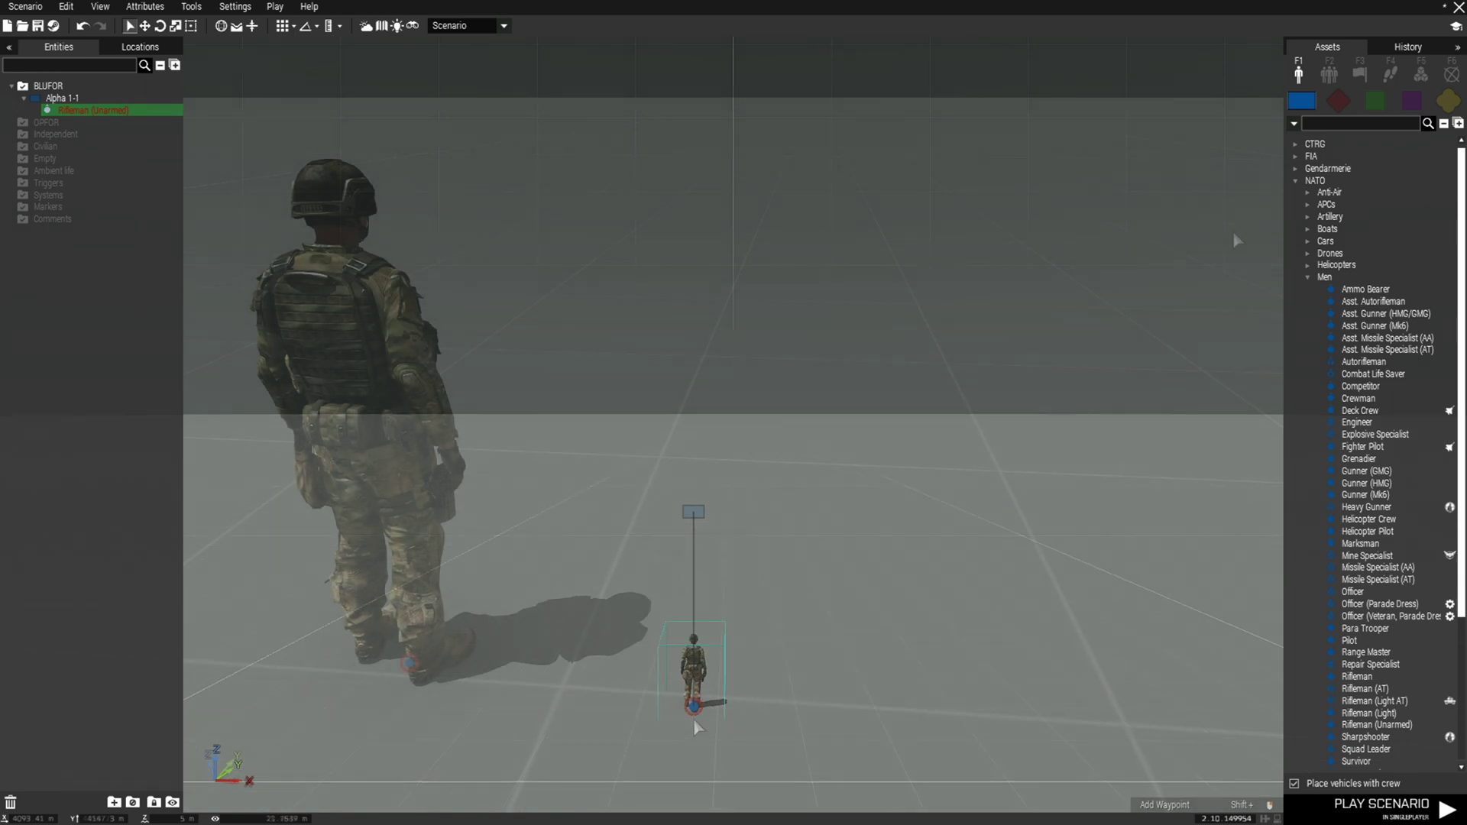
- Find ammo props and place a Supply Box [NATO] on the ground in front of the rifleman
{"action": "left_click", "coordinate": [1445, 106]}
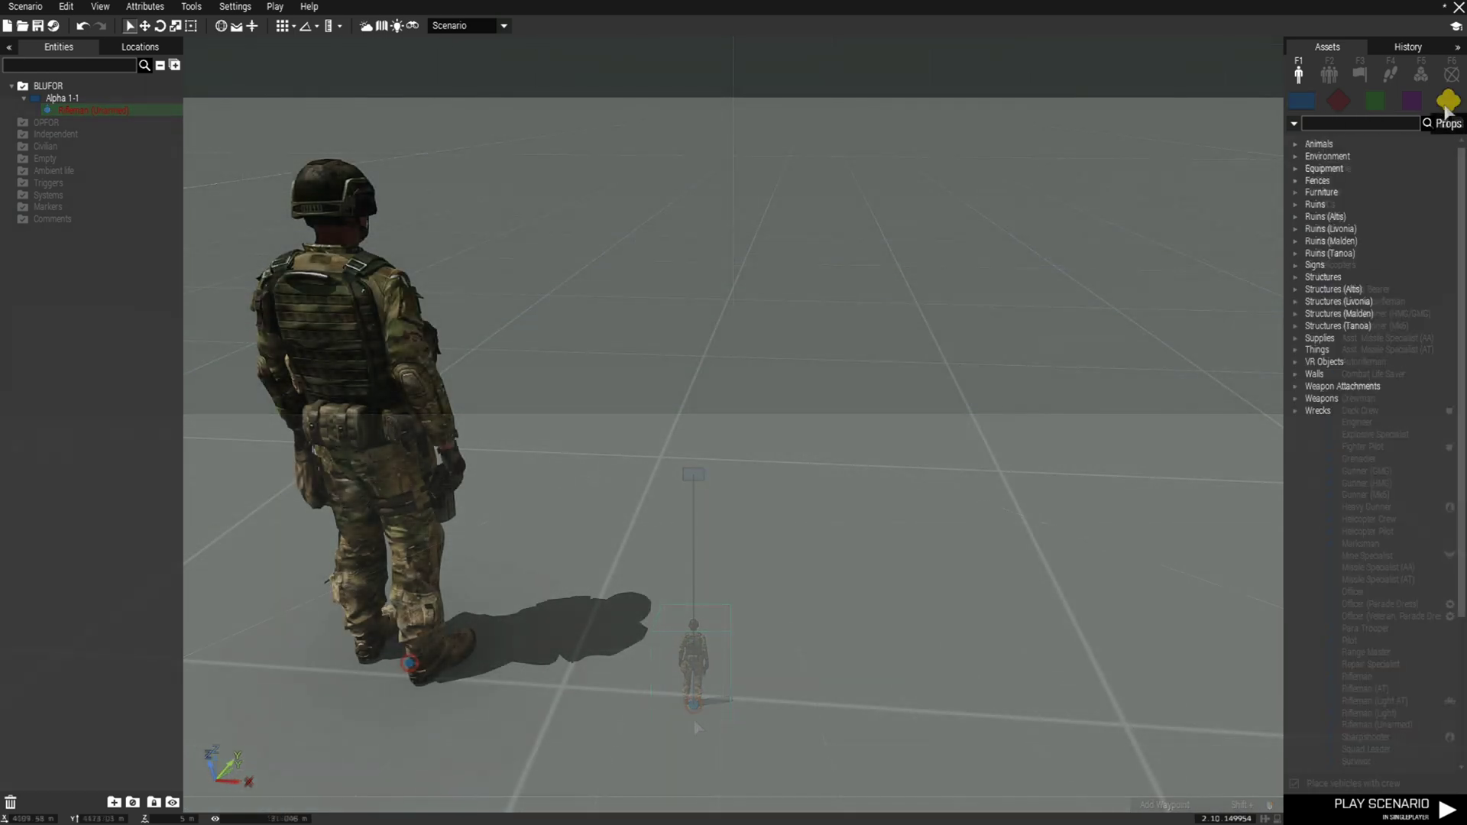
{"action": "left_click", "coordinate": [1313, 125]}
{"action": "type", "text": "ammo"}
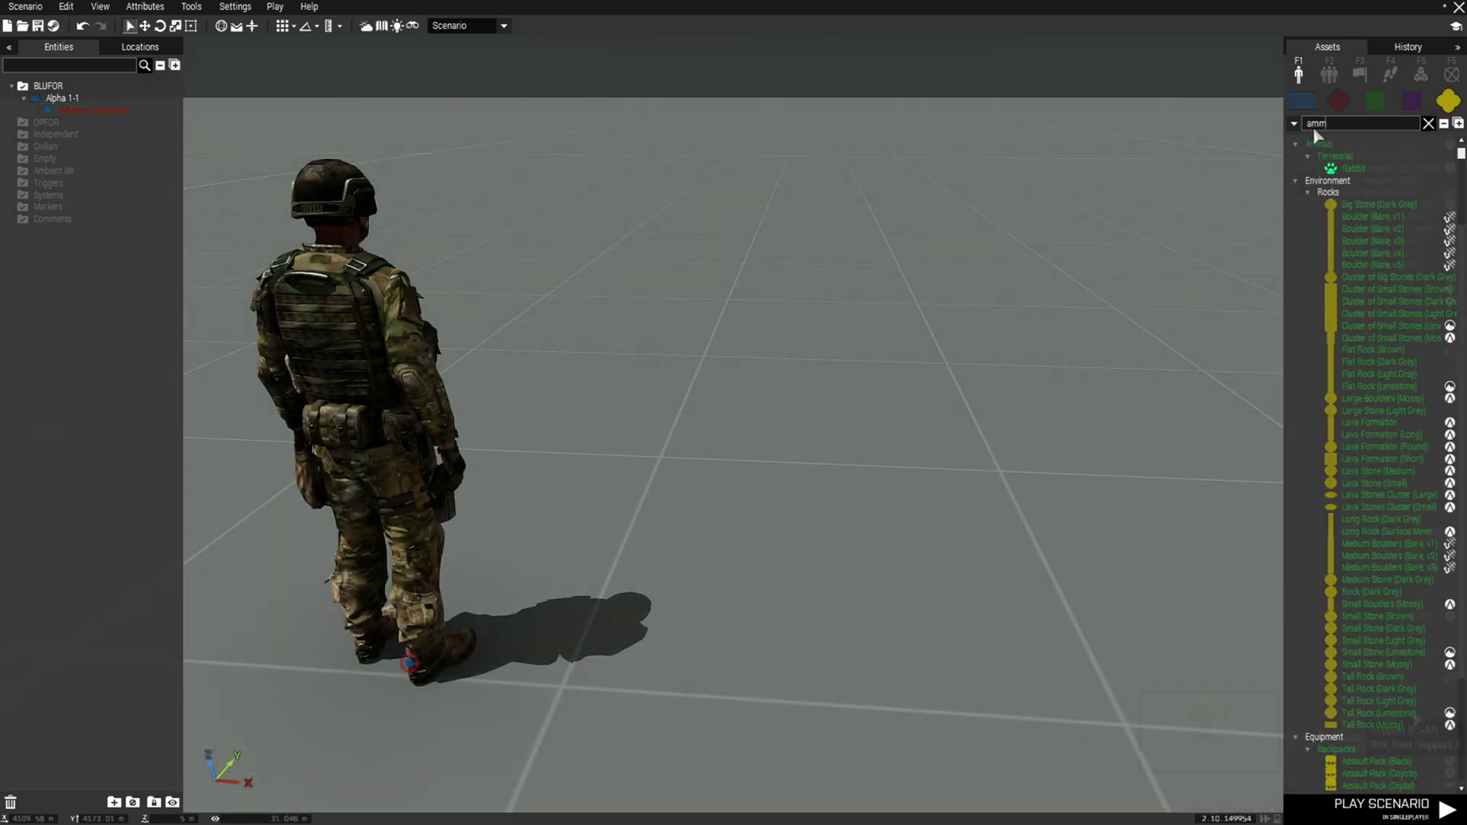
{"action": "left_click", "coordinate": [1383, 689]}
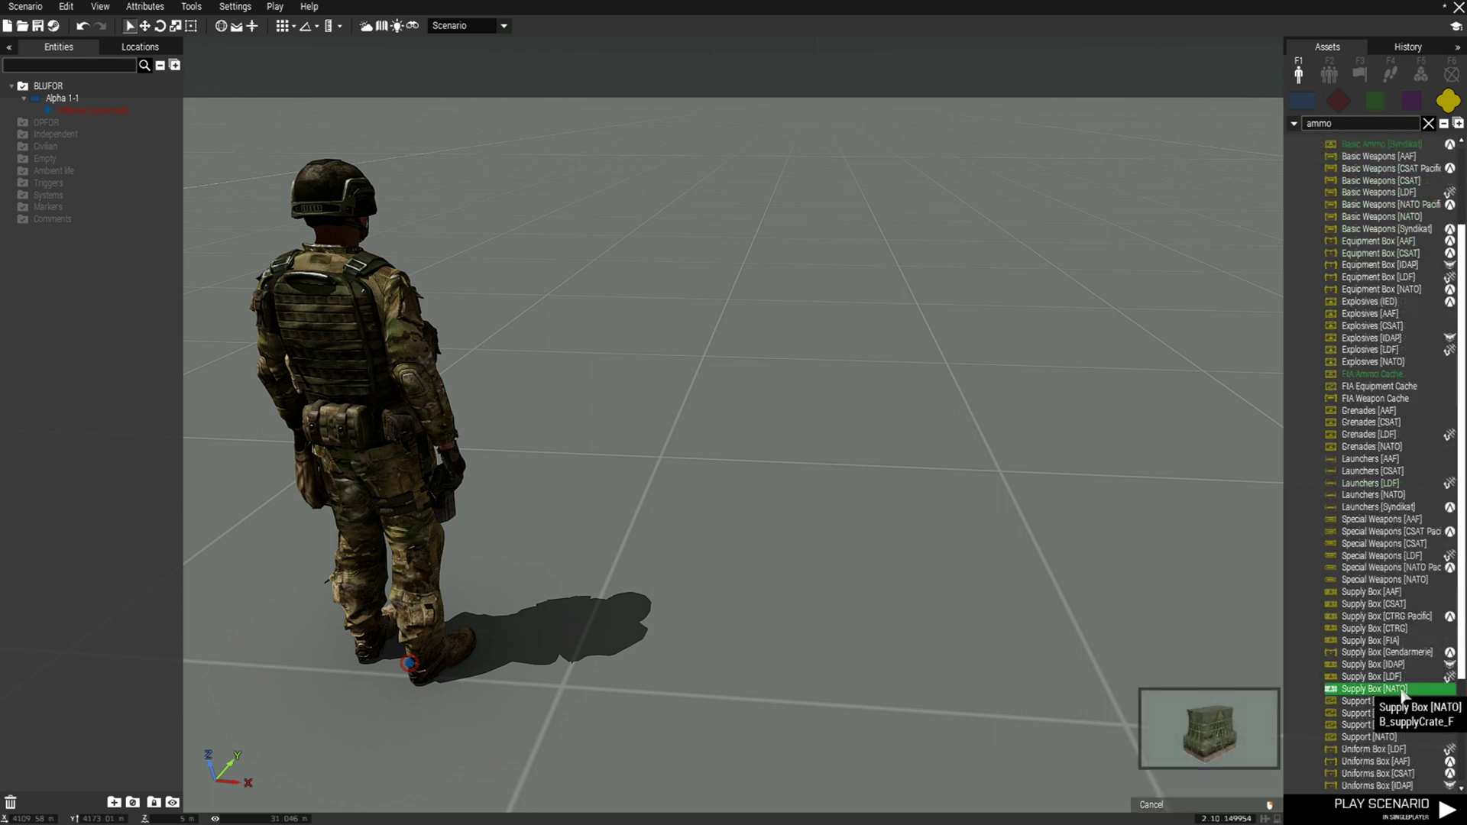
{"action": "left_click", "coordinate": [581, 469]}
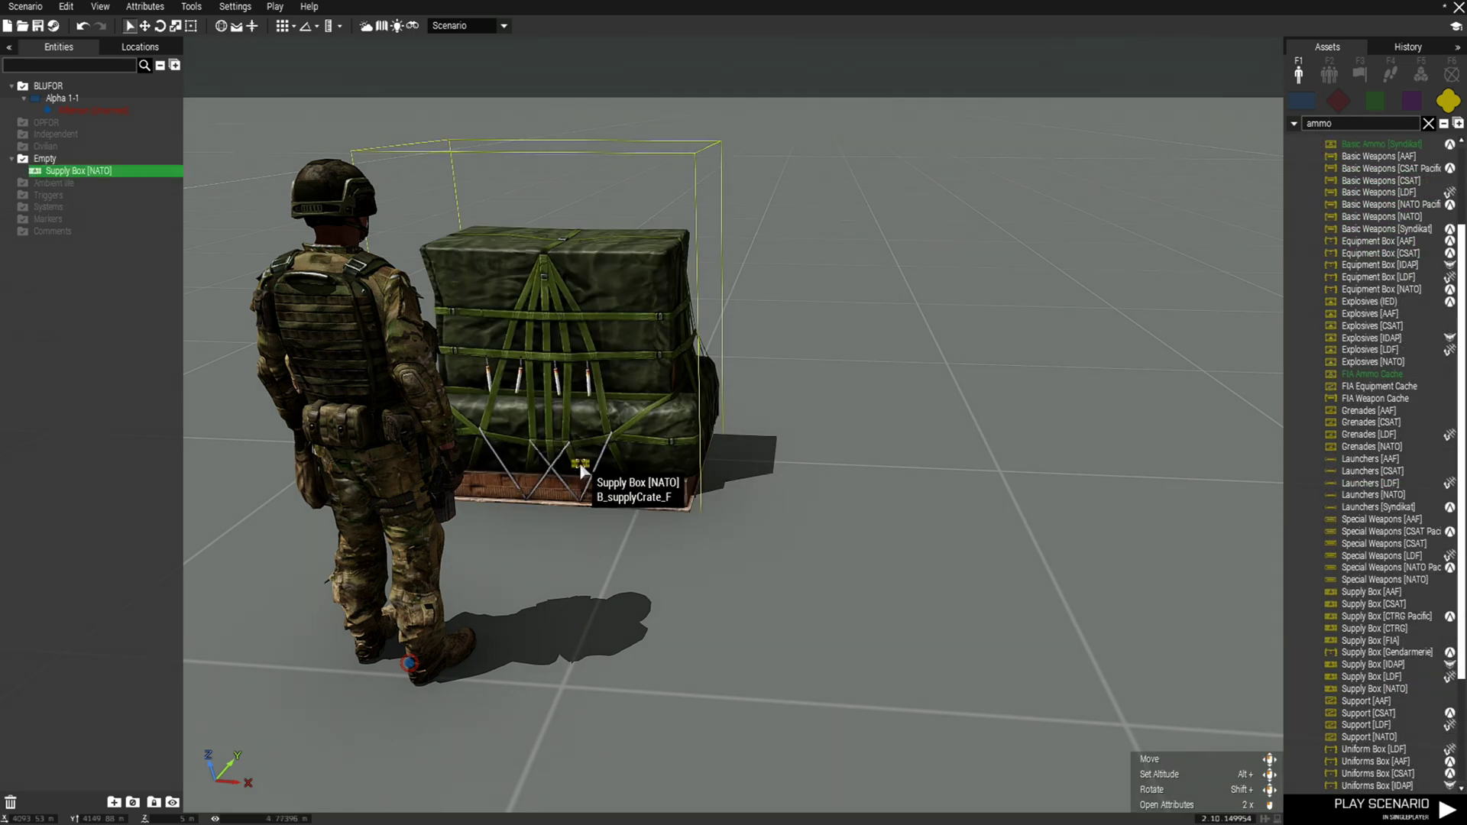
- Set the supply box's Init code to ["AmmoboxInit", [this, true]] spawn BIS_fnc_arsenal; and accept its attributes
{"action": "scroll", "coordinate": [581, 469], "scroll_direction": "up", "scroll_amount": 4}
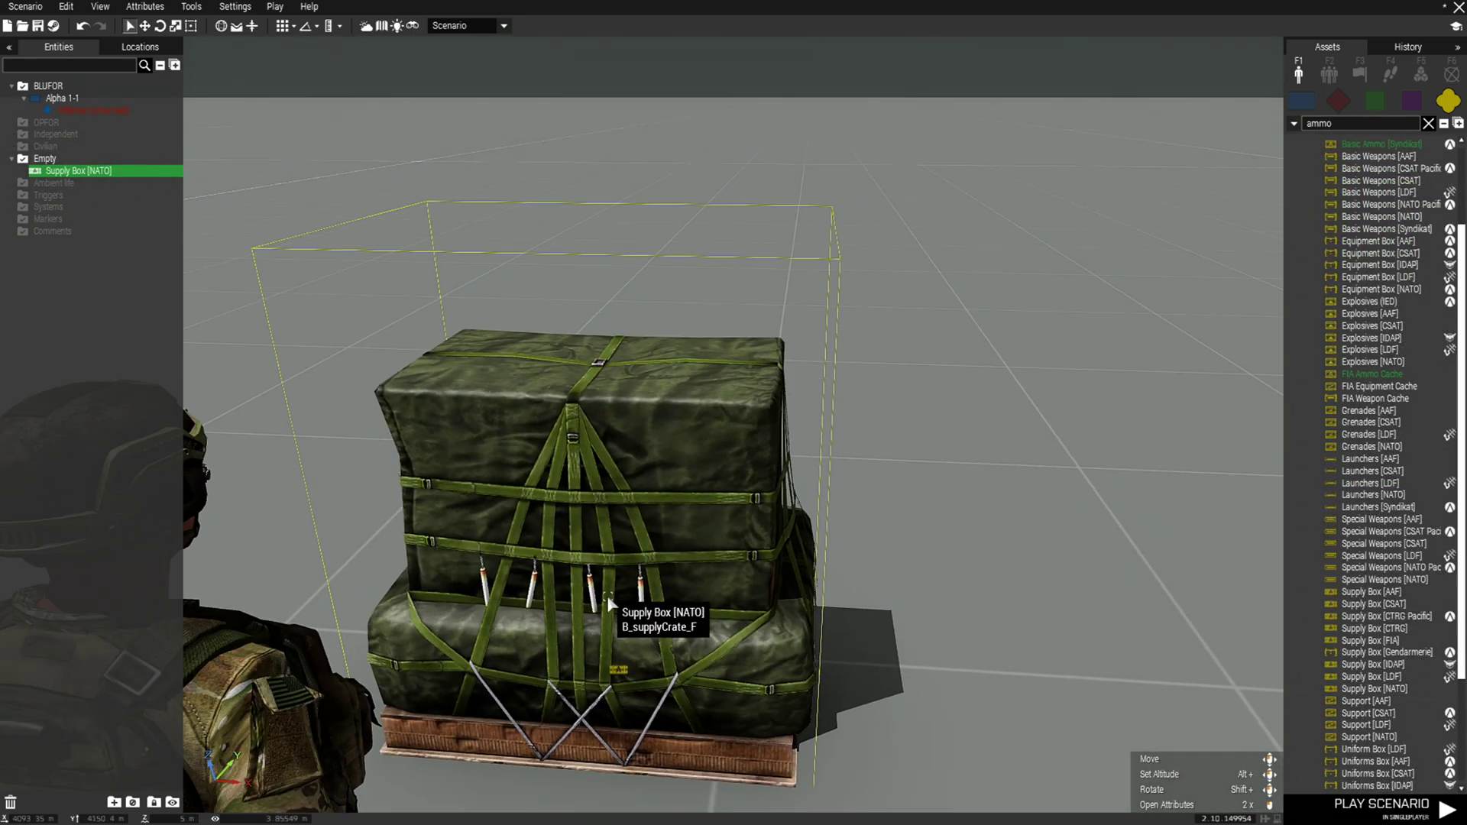
{"action": "left_click_drag", "start_coordinate": [597, 542], "coordinate": [593, 510]}
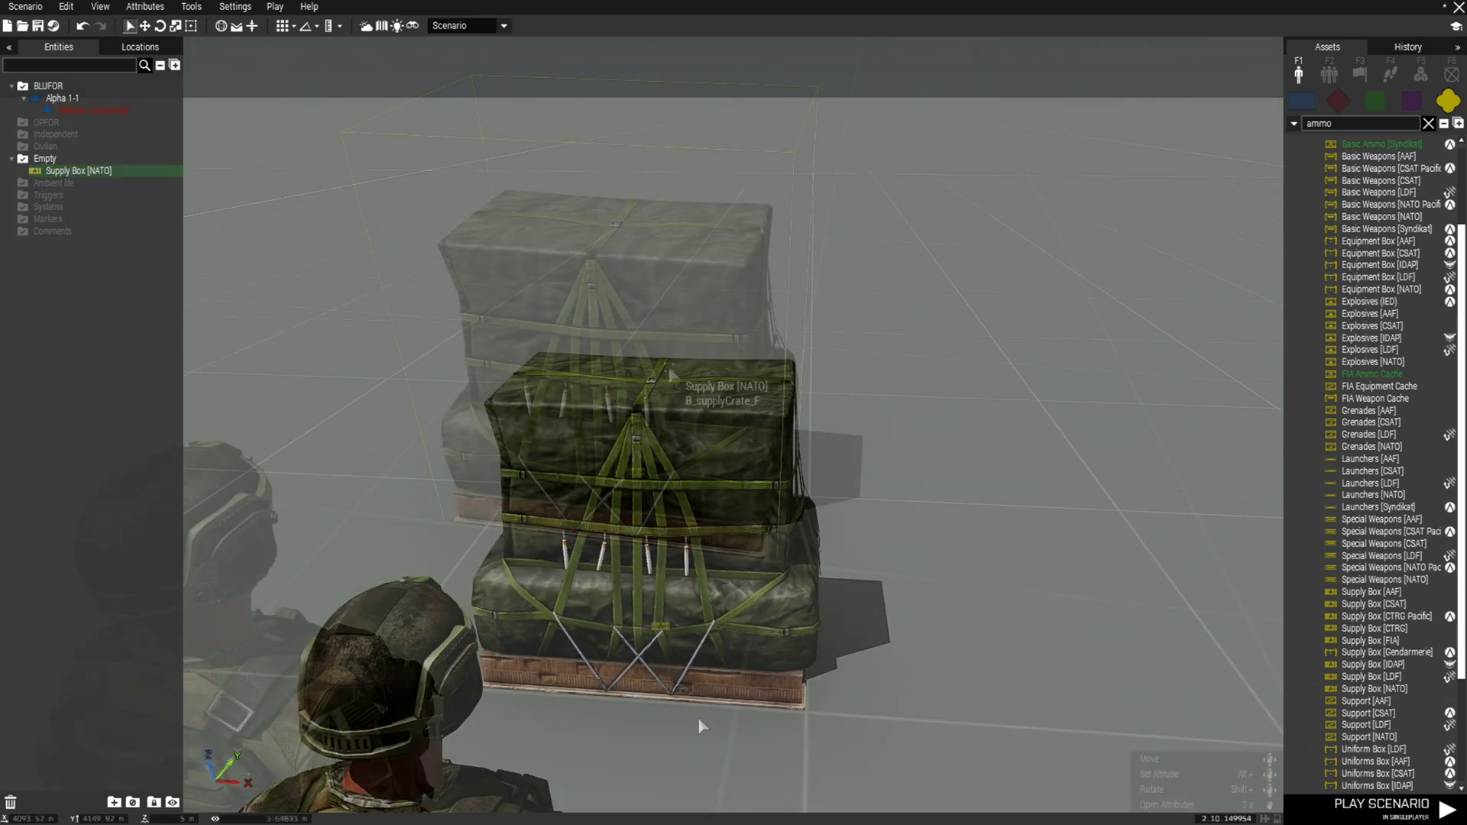
{"action": "double_click", "coordinate": [668, 369]}
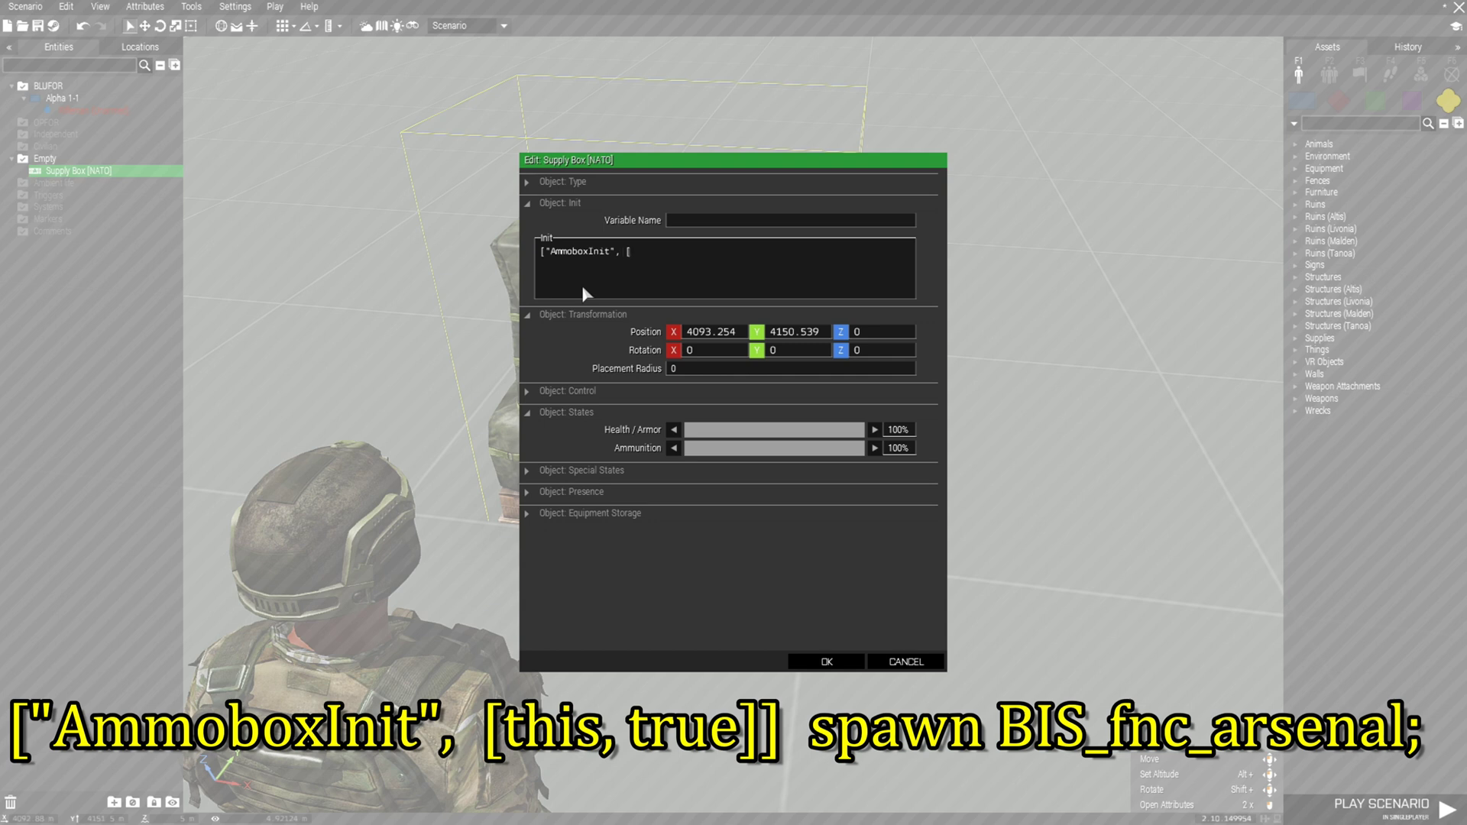
{"action": "type", "text": "this, tr"}
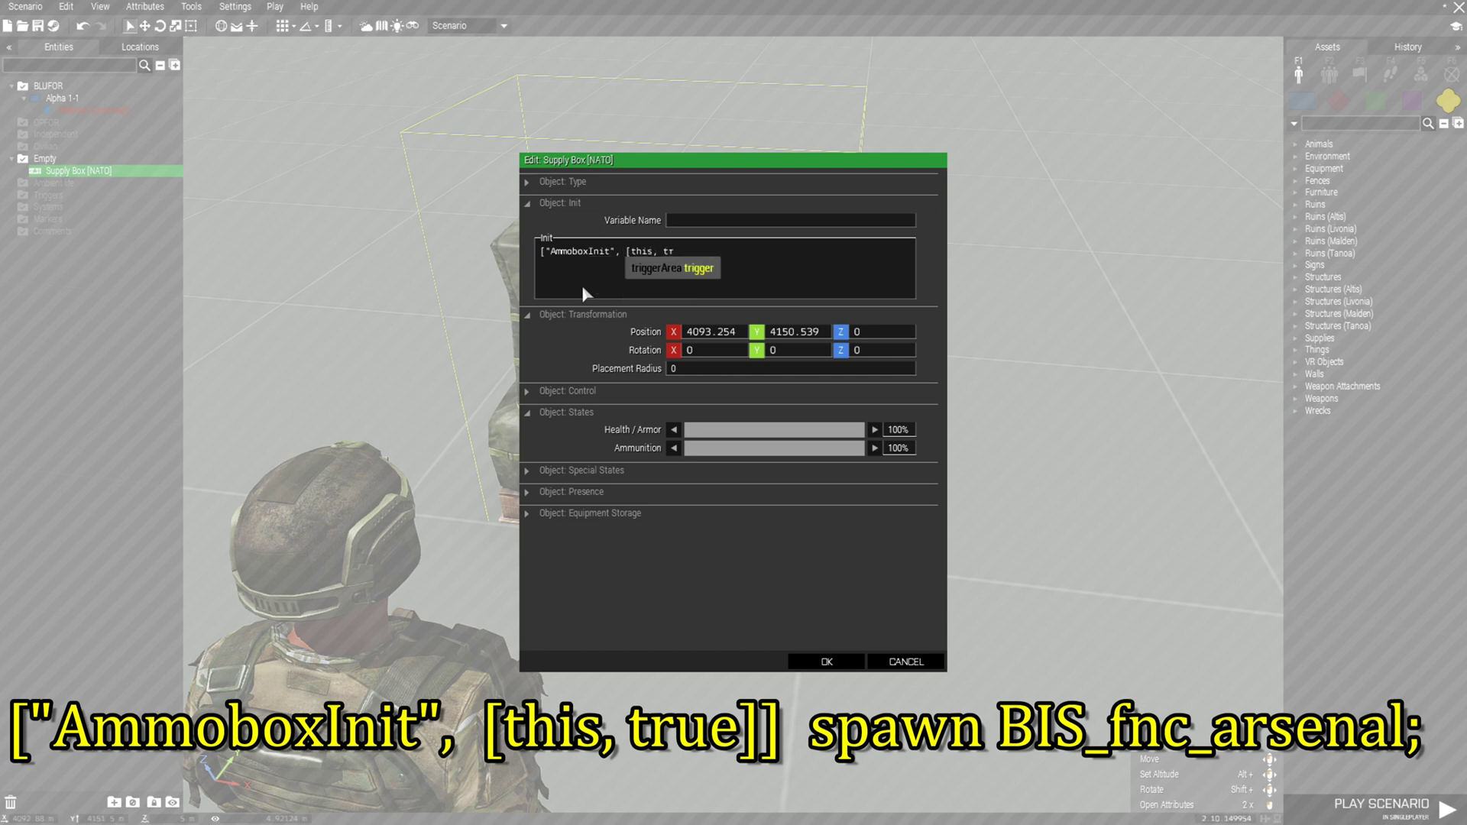
{"action": "type", "text": "ue"}
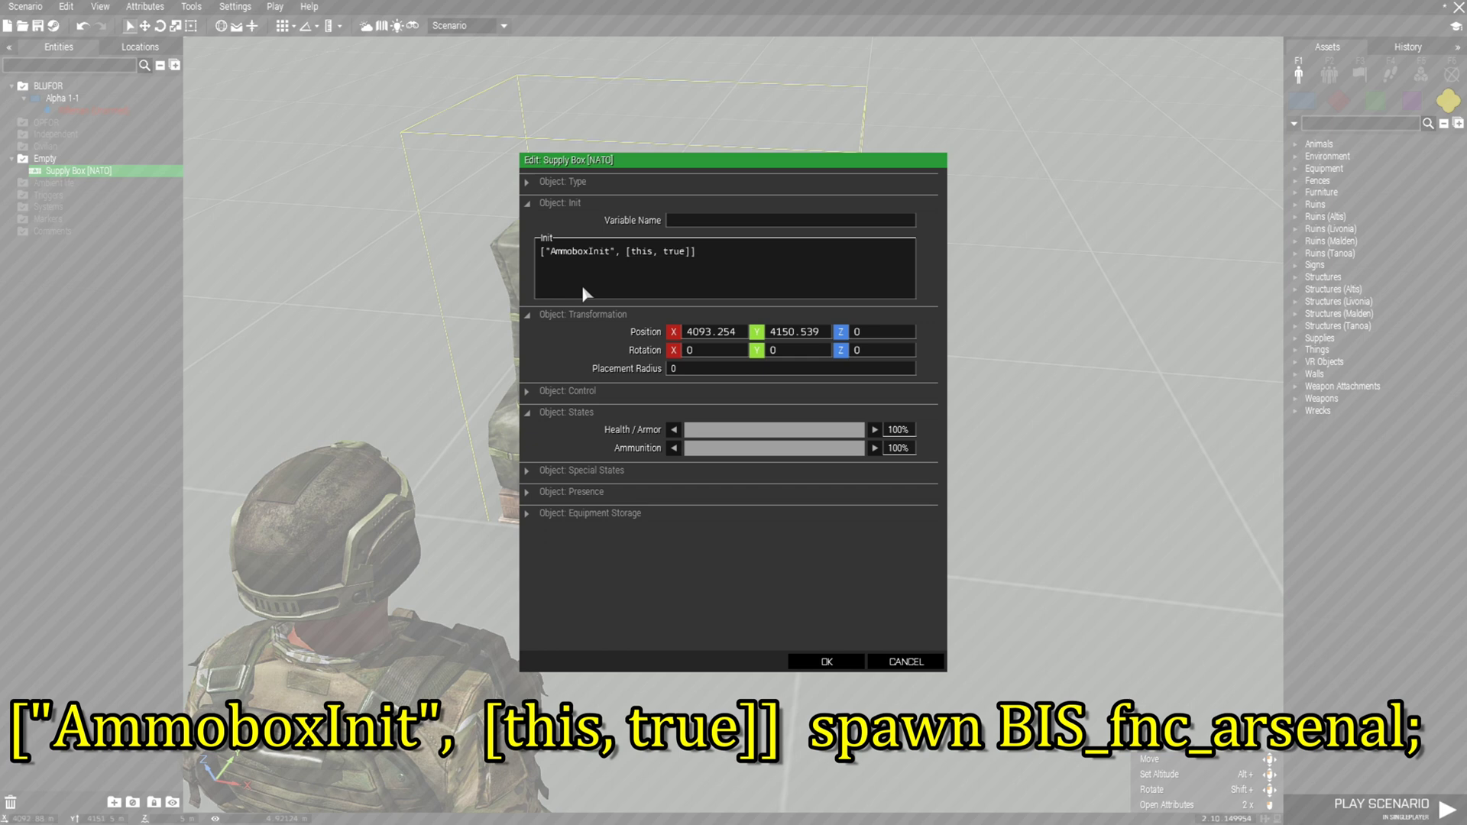
{"action": "type", "text": "]] spawn BIS_fnc"}
{"action": "type", "text": "_arsenal;"}
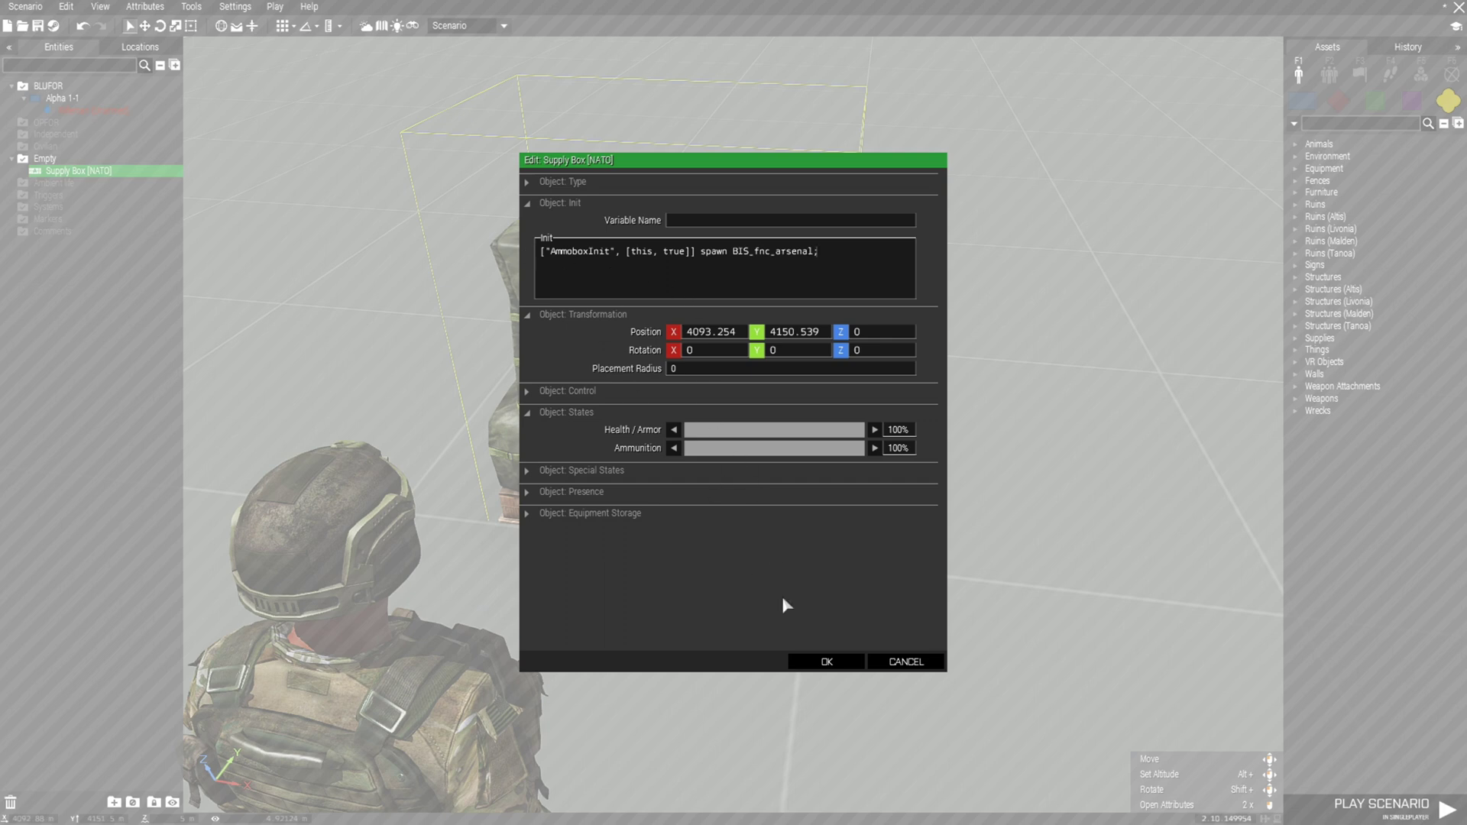
{"action": "left_click", "coordinate": [830, 660]}
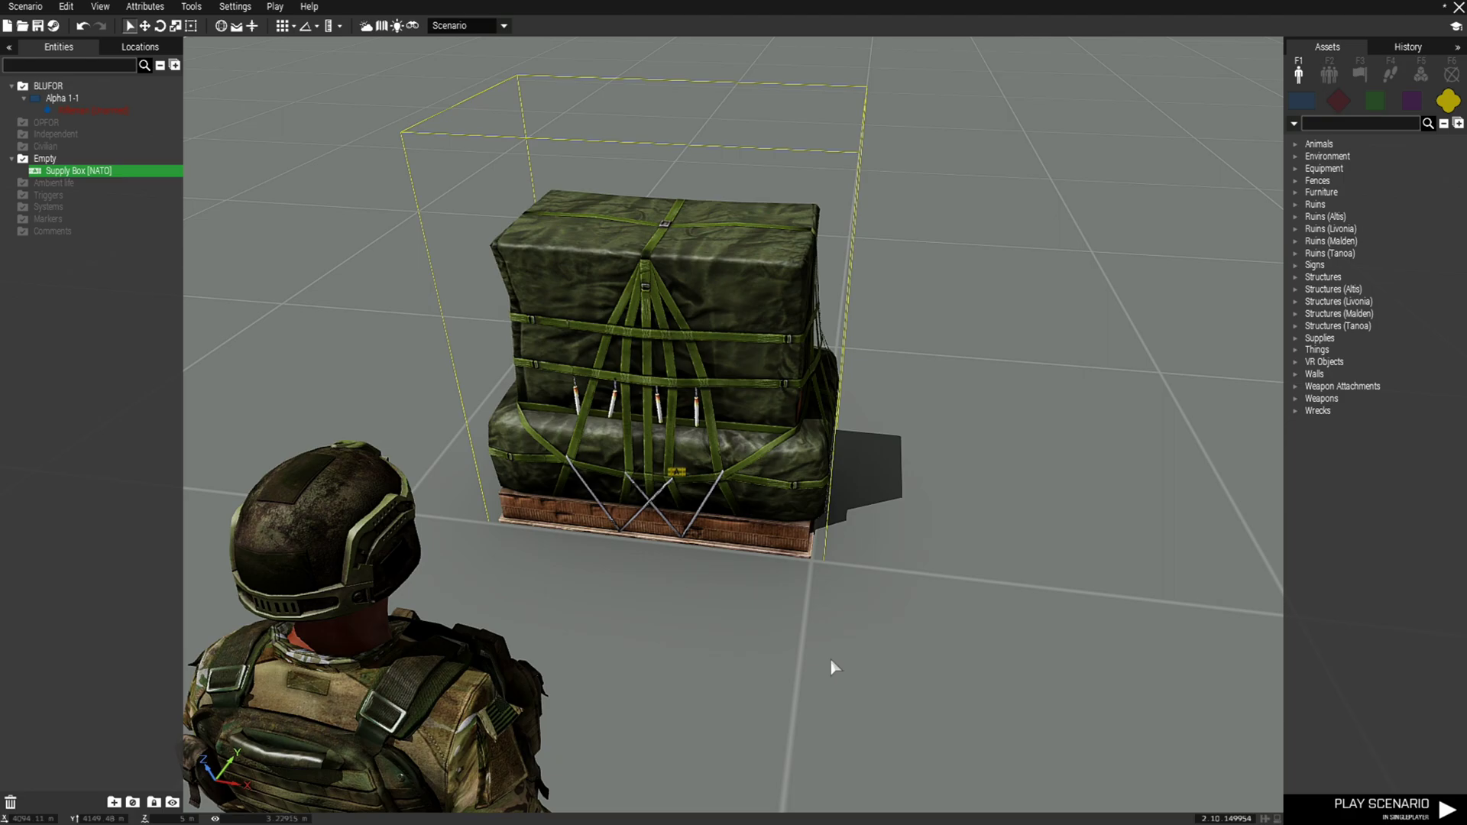
- Save the scenario as Virtual_Arsenal in the Virtual Reality folder
{"action": "left_click", "coordinate": [38, 28]}
{"action": "scroll", "coordinate": [567, 540], "scroll_direction": "down", "scroll_amount": 5}
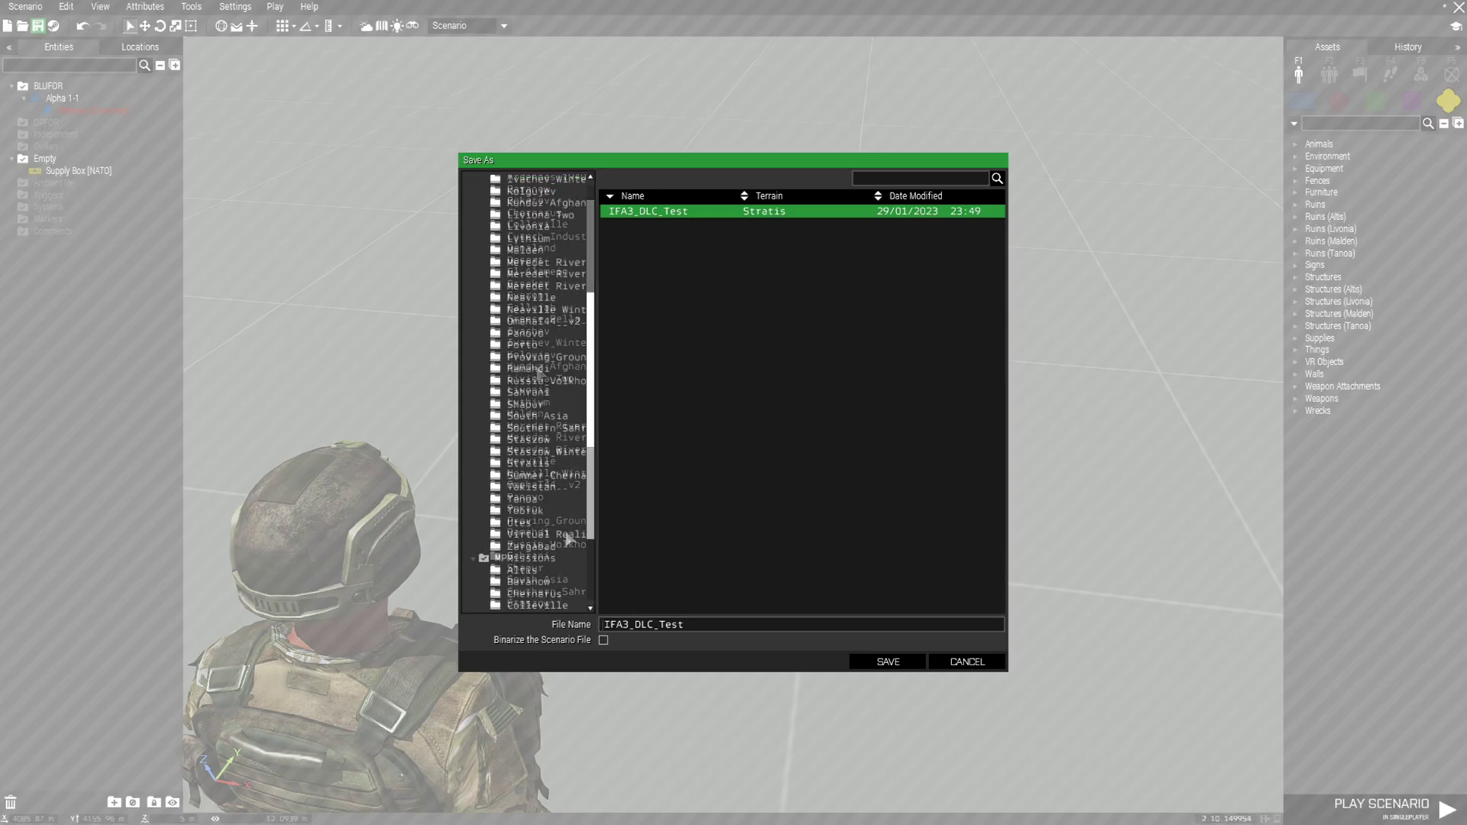
{"action": "left_click", "coordinate": [567, 540]}
{"action": "left_click_drag", "start_coordinate": [734, 625], "coordinate": [625, 626]}
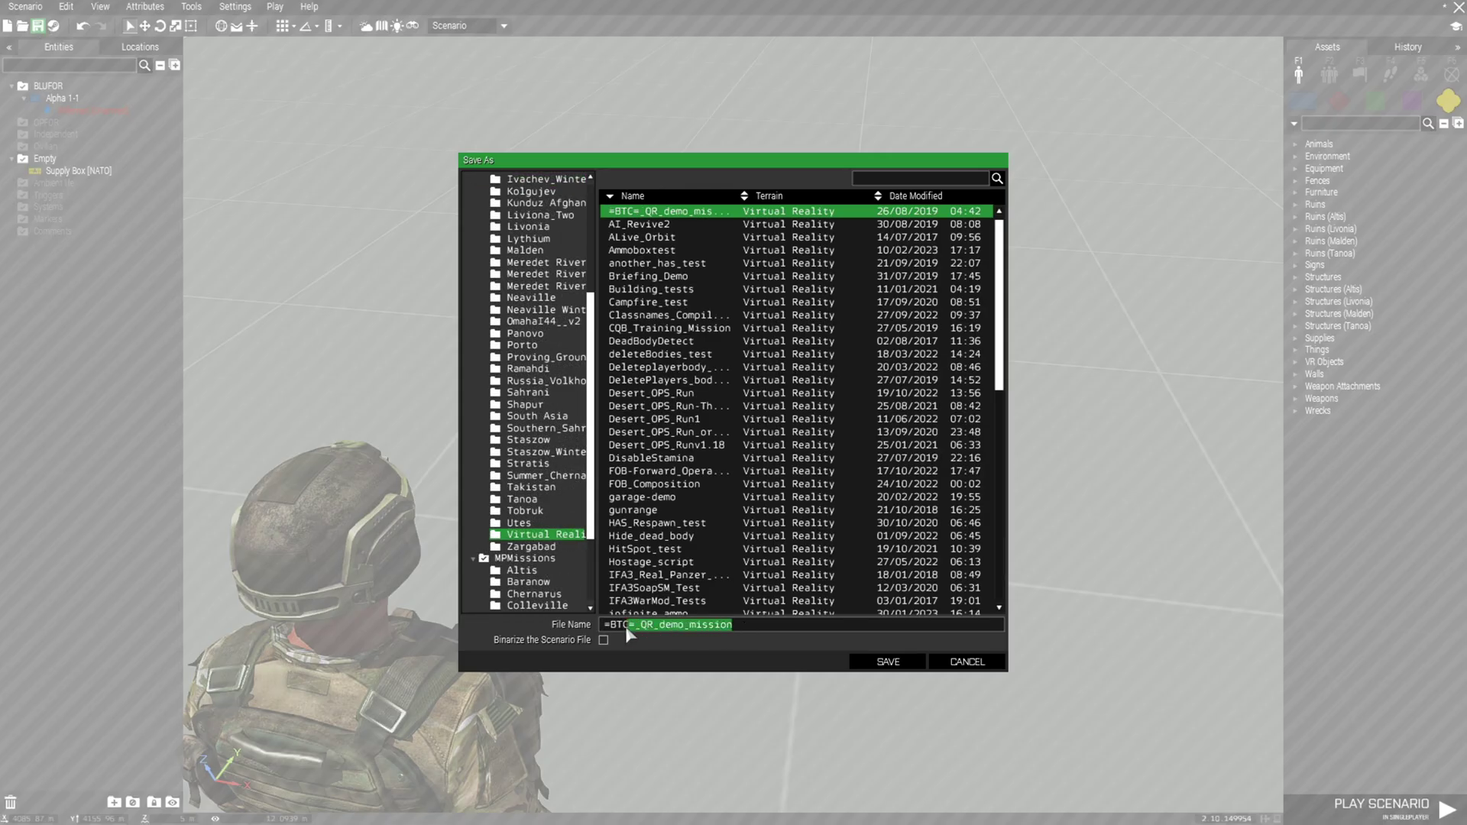
{"action": "key", "text": "BackSpace"}
{"action": "type", "text": "Virtual"}
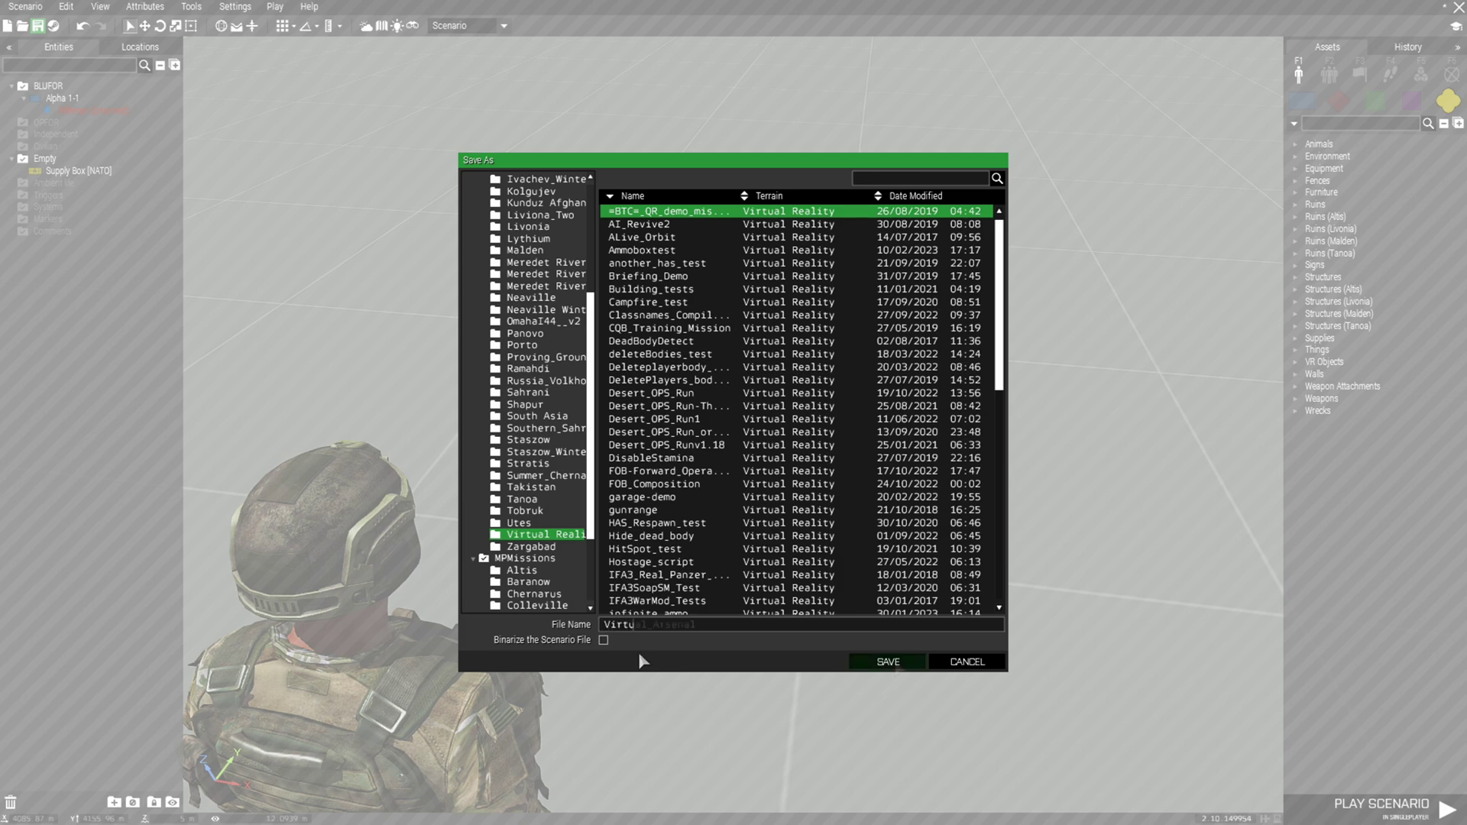
{"action": "left_click", "coordinate": [896, 665]}
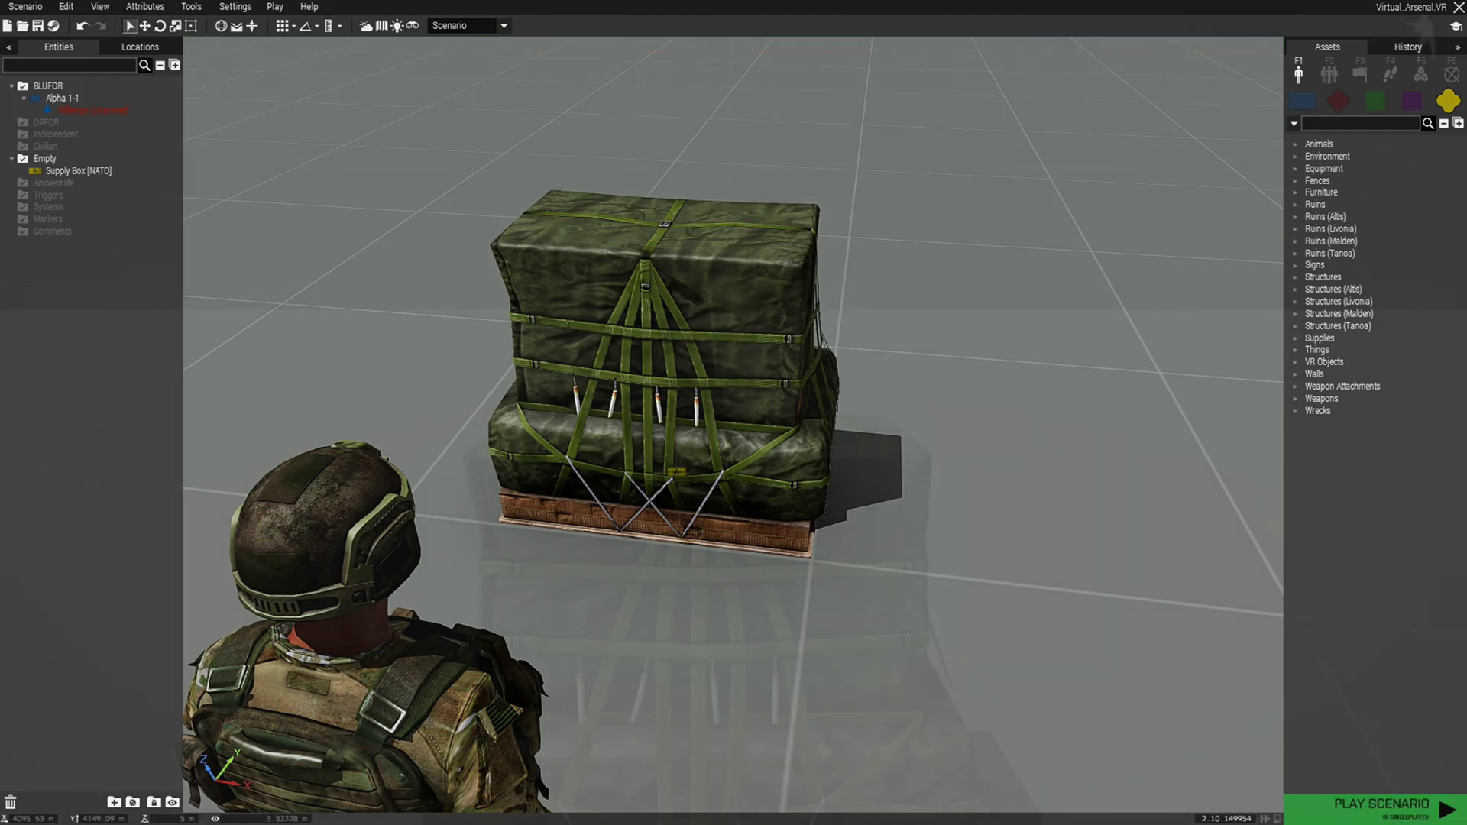
- Play the scenario in singleplayer and open the Arsenal through the supply box's action
{"action": "left_click", "coordinate": [1383, 806]}
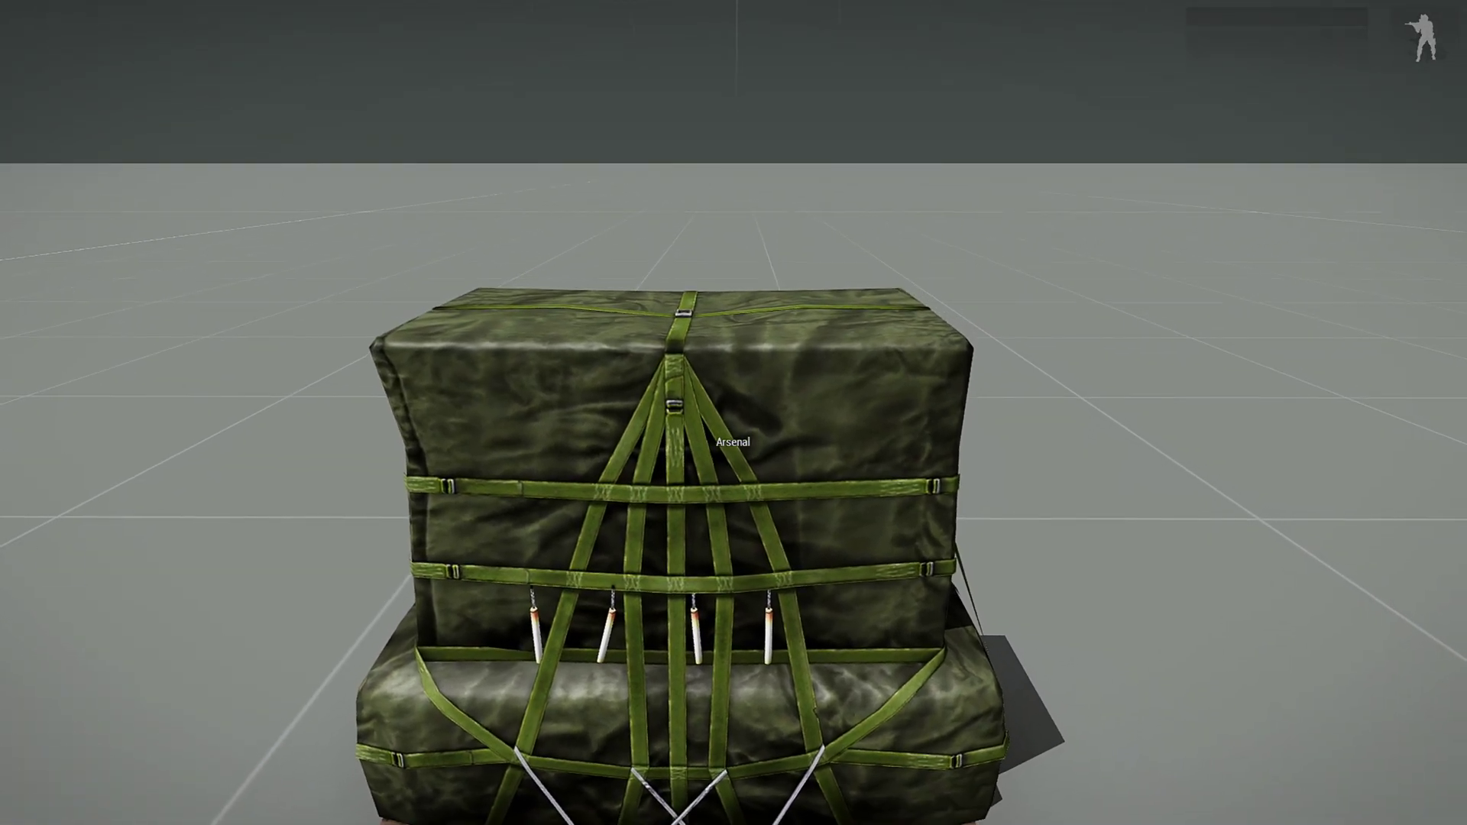
{"action": "scroll", "coordinate": [733, 412], "scroll_direction": "down", "scroll_amount": 1}
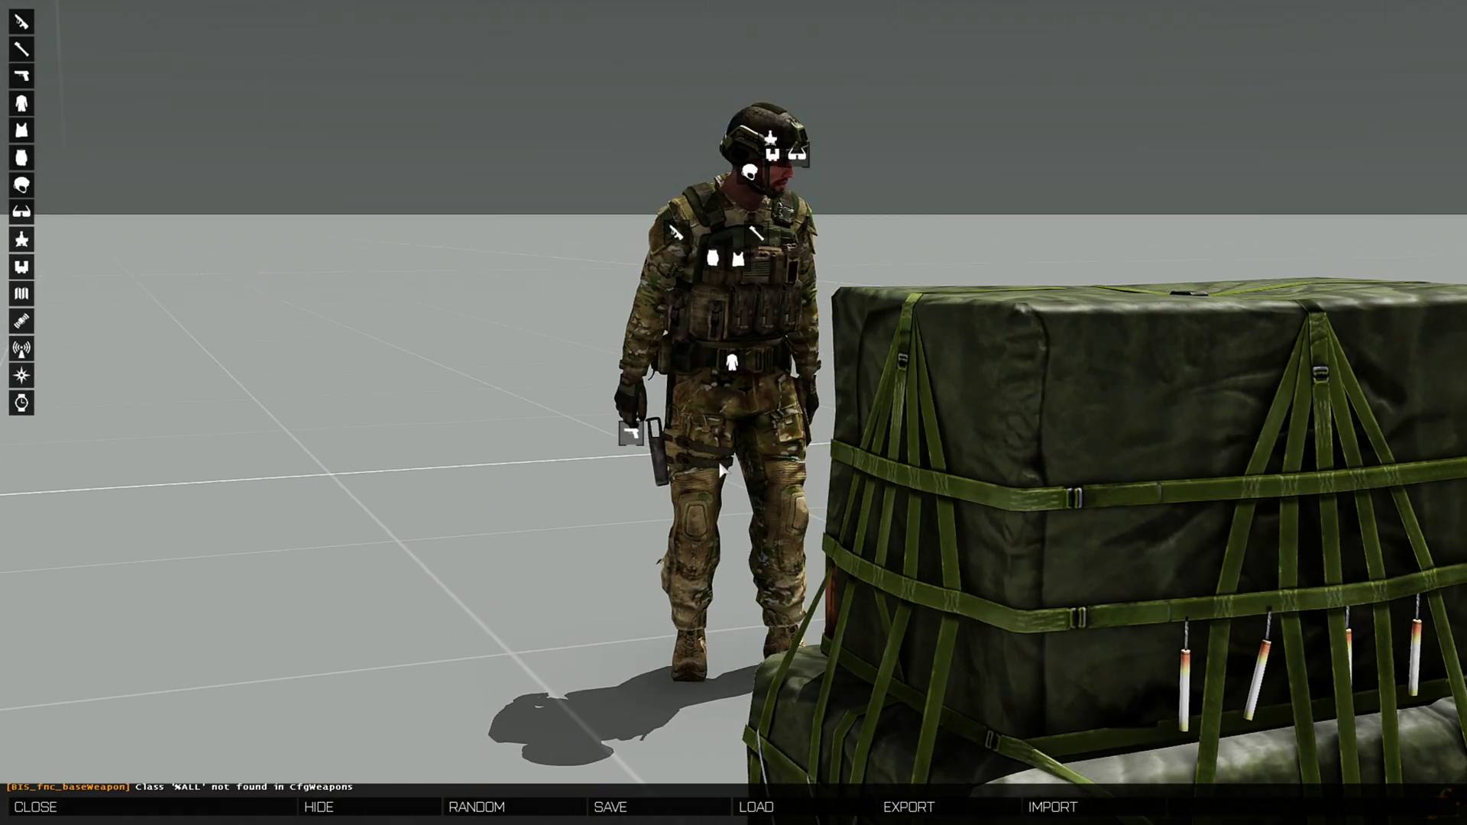
{"action": "left_click_drag", "start_coordinate": [722, 470], "coordinate": [632, 458]}
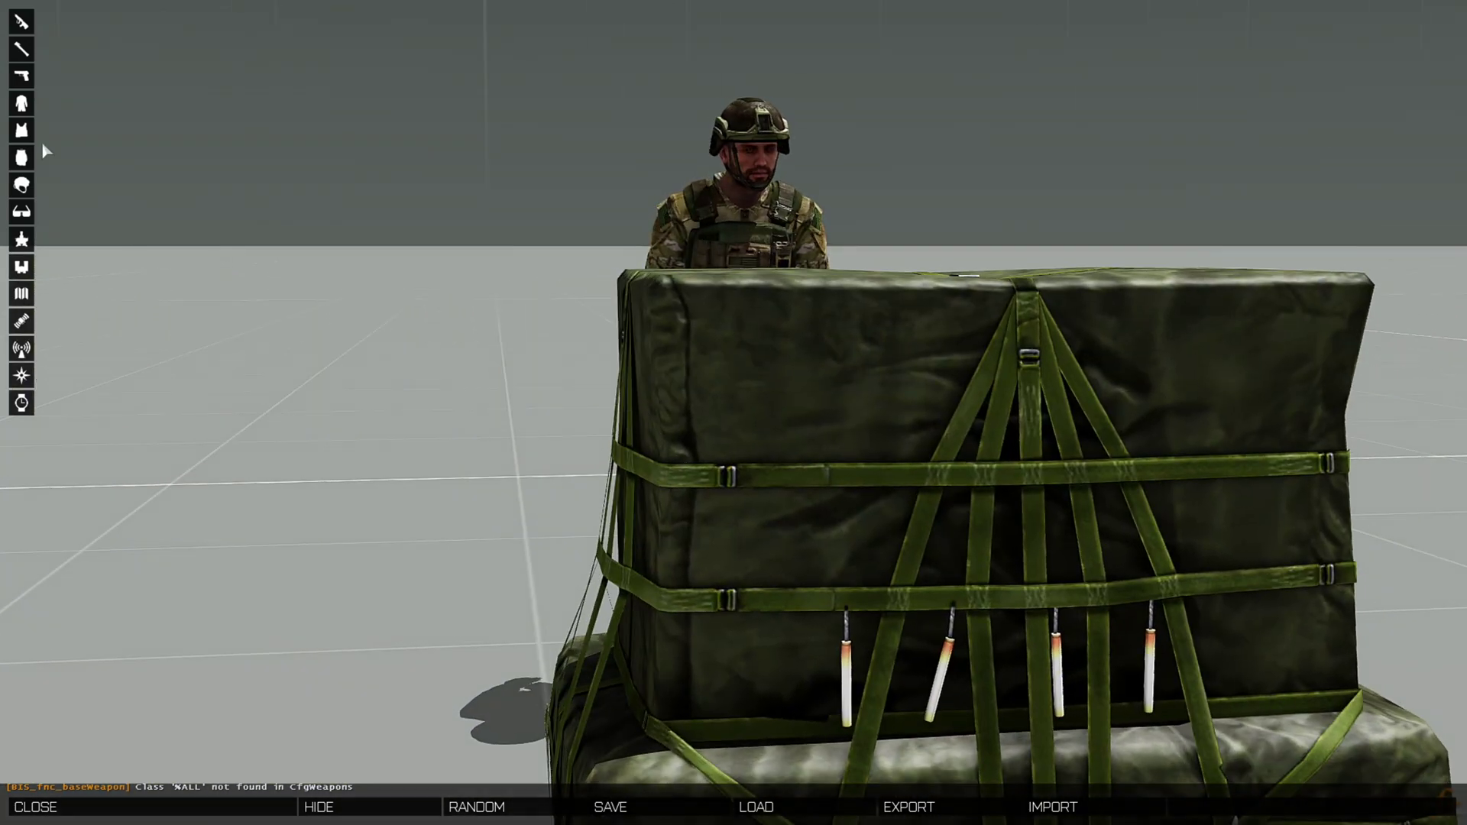
- Look through the Arsenal's equipment lists, from primary weapons, launchers and handguns to uniforms, vests, backpacks, headgear and facewear
{"action": "left_click", "coordinate": [23, 21]}
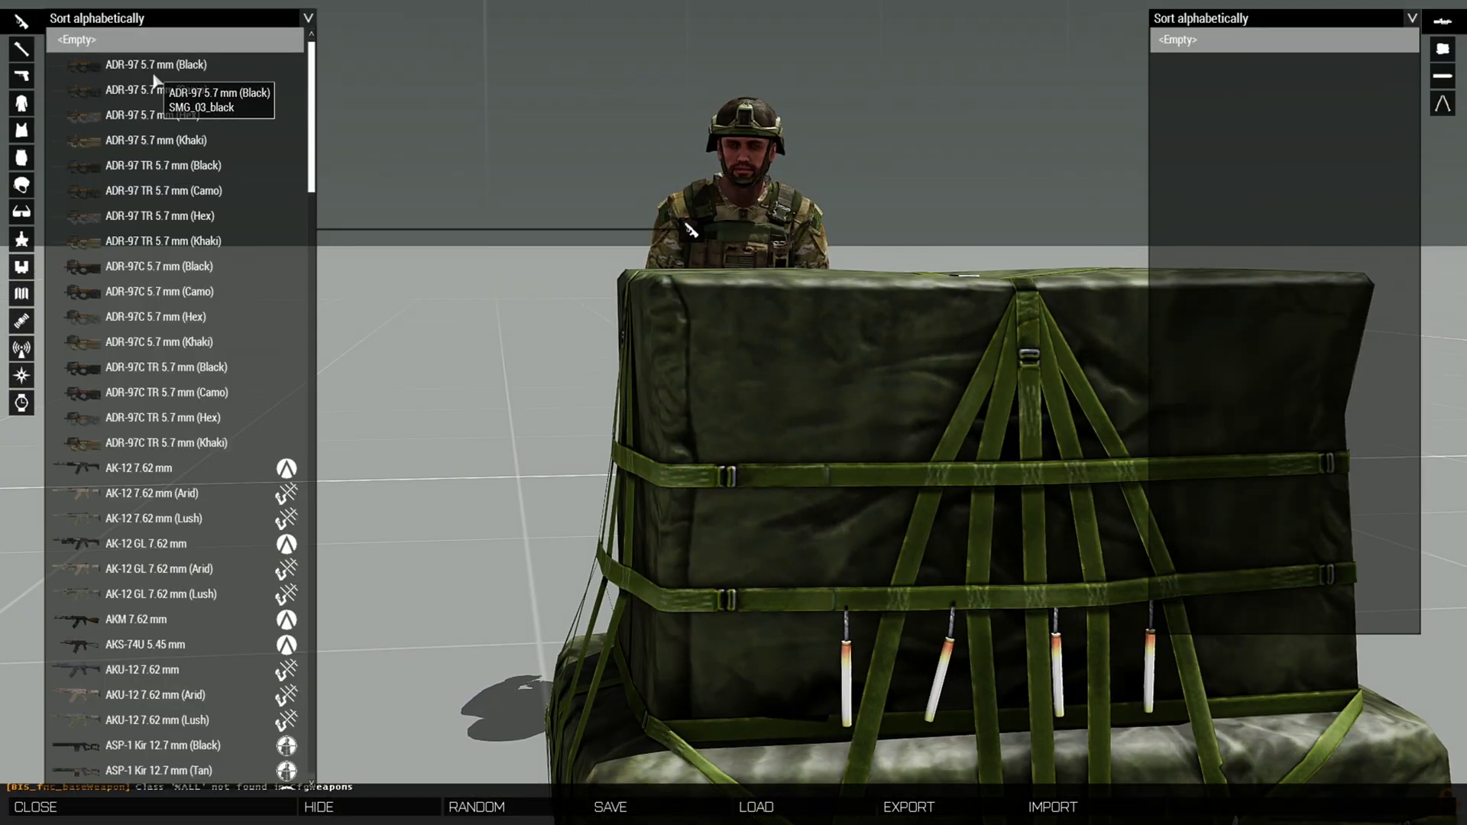
{"action": "scroll", "coordinate": [210, 229], "scroll_direction": "down", "scroll_amount": 6}
{"action": "scroll", "coordinate": [211, 279], "scroll_direction": "down", "scroll_amount": 4}
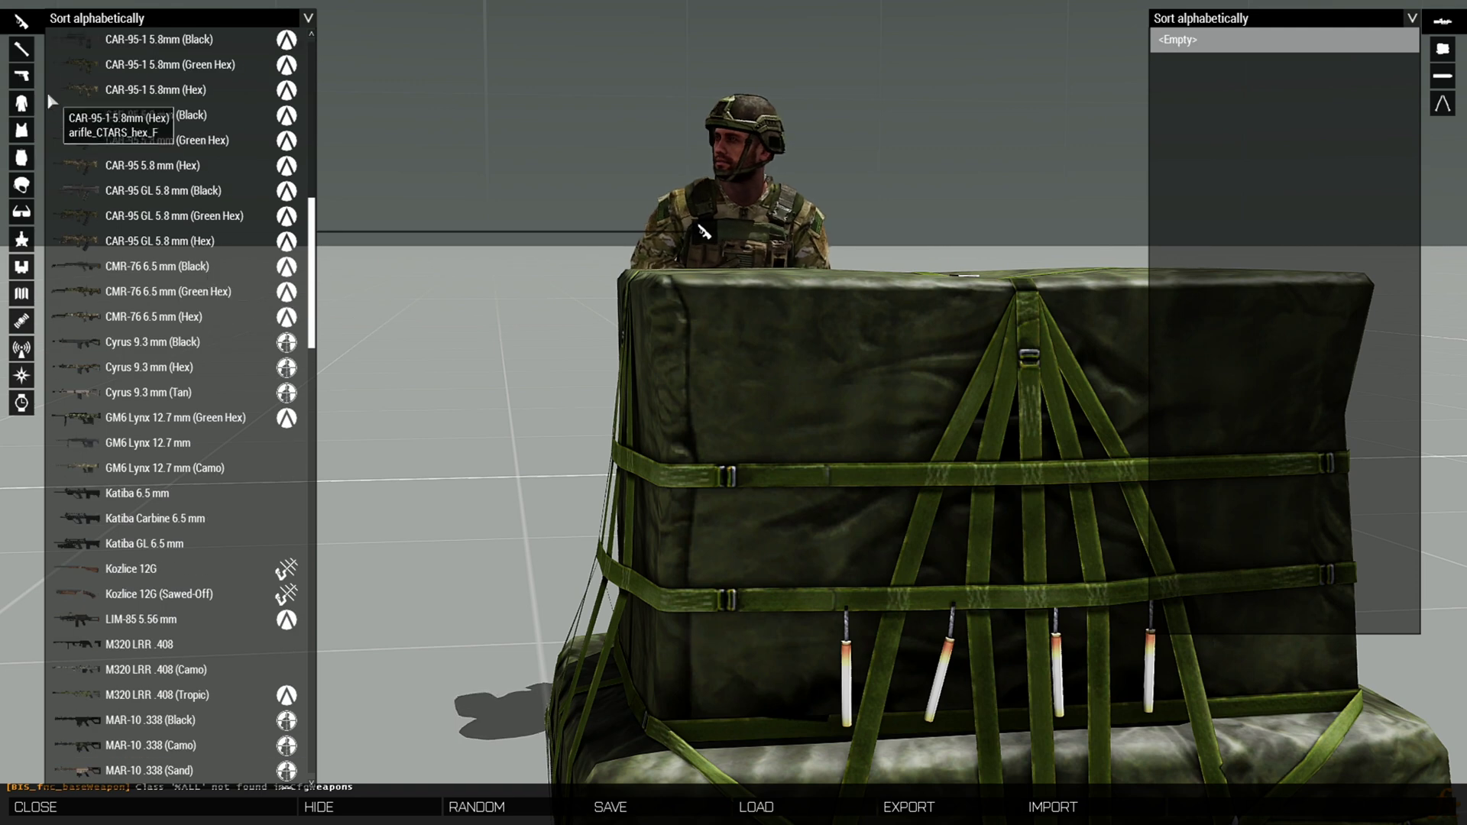
{"action": "left_click", "coordinate": [30, 73]}
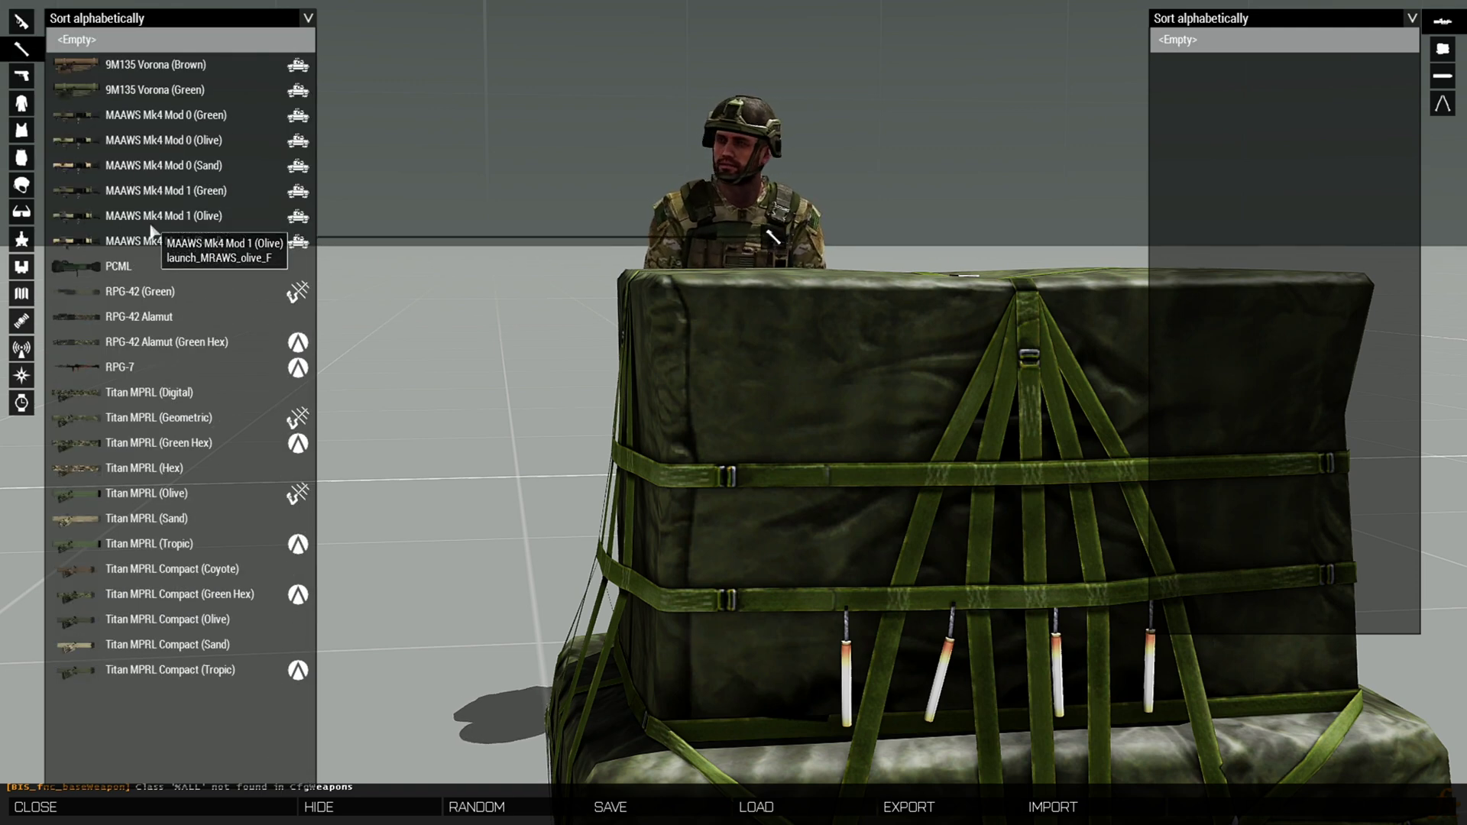
{"action": "left_click", "coordinate": [25, 75]}
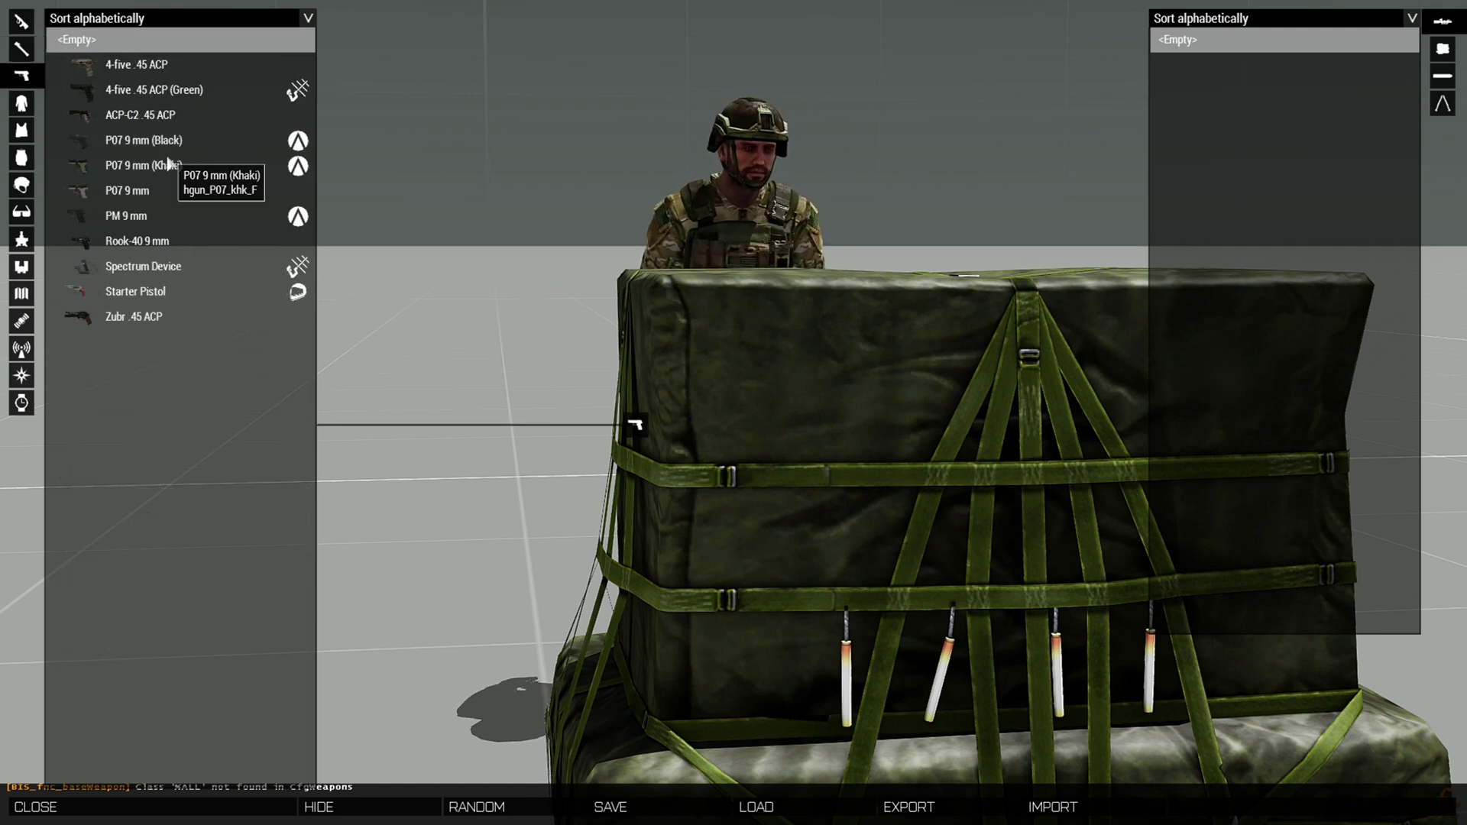
{"action": "left_click", "coordinate": [21, 103]}
{"action": "left_click", "coordinate": [22, 130]}
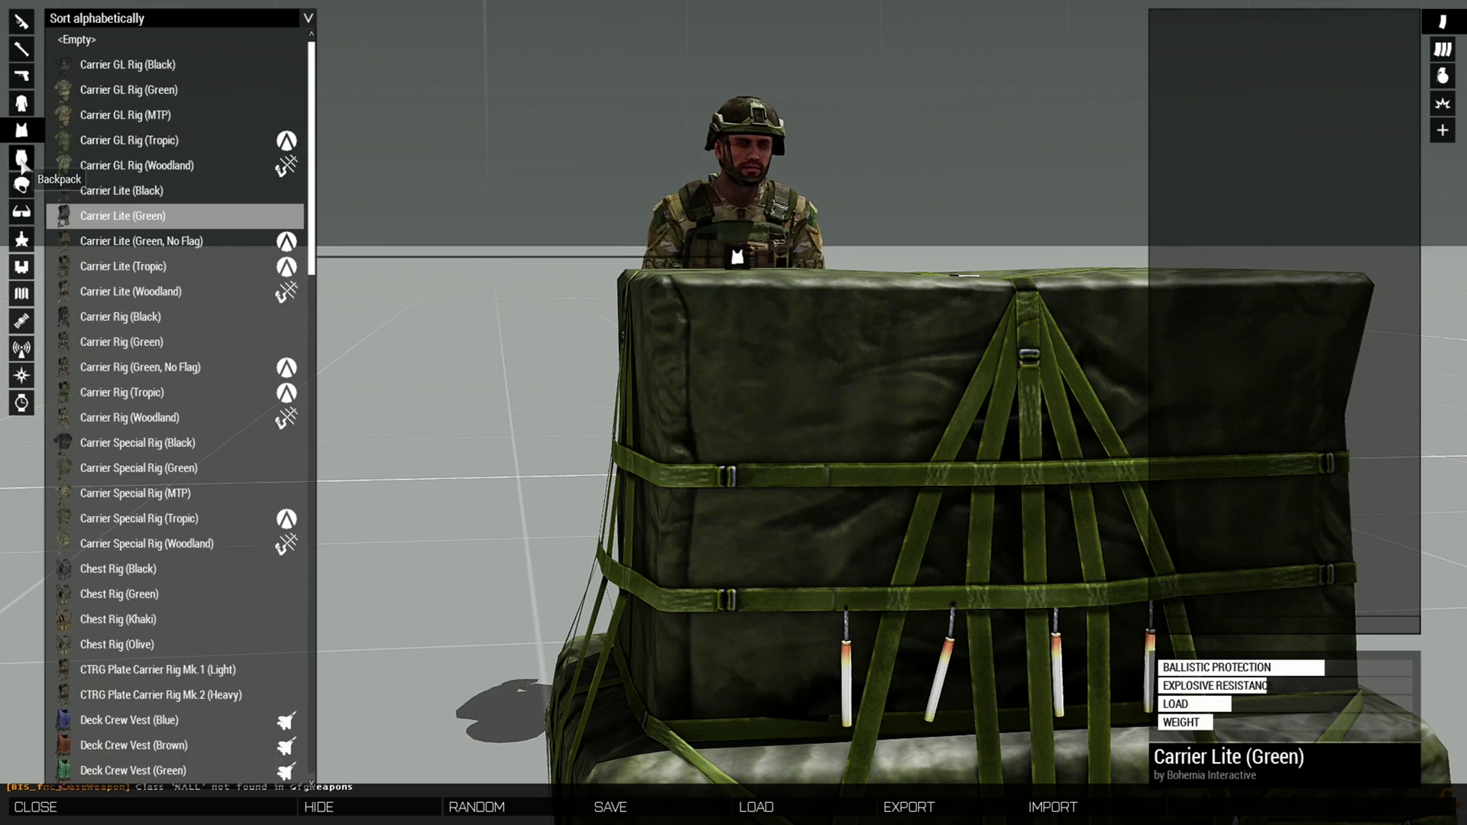
{"action": "left_click", "coordinate": [21, 158]}
{"action": "left_click", "coordinate": [21, 185]}
{"action": "left_click", "coordinate": [23, 212]}
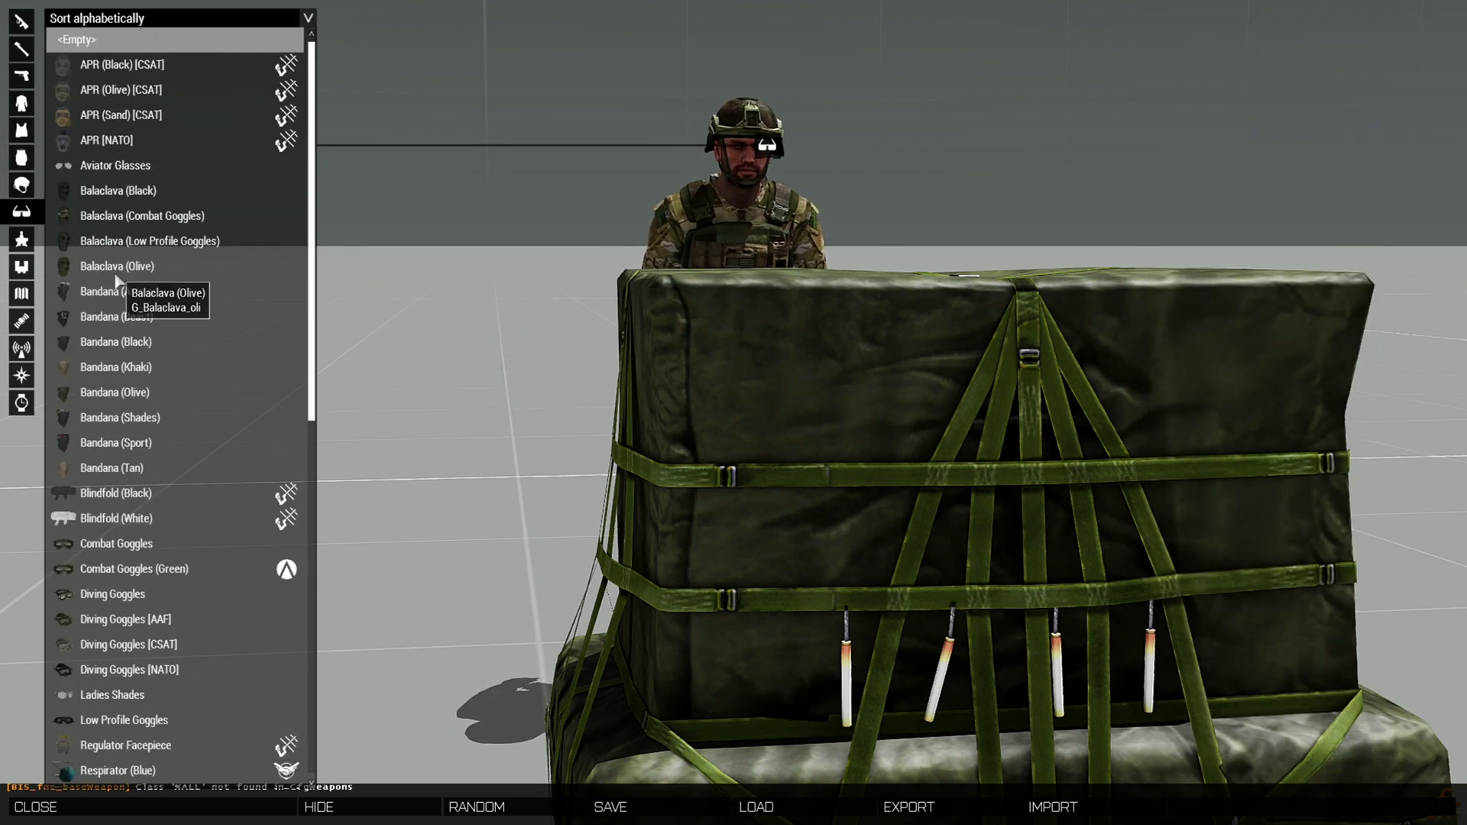
{"action": "scroll", "coordinate": [114, 279], "scroll_direction": "down", "scroll_amount": 3}
{"action": "scroll", "coordinate": [111, 283], "scroll_direction": "up", "scroll_amount": 3}
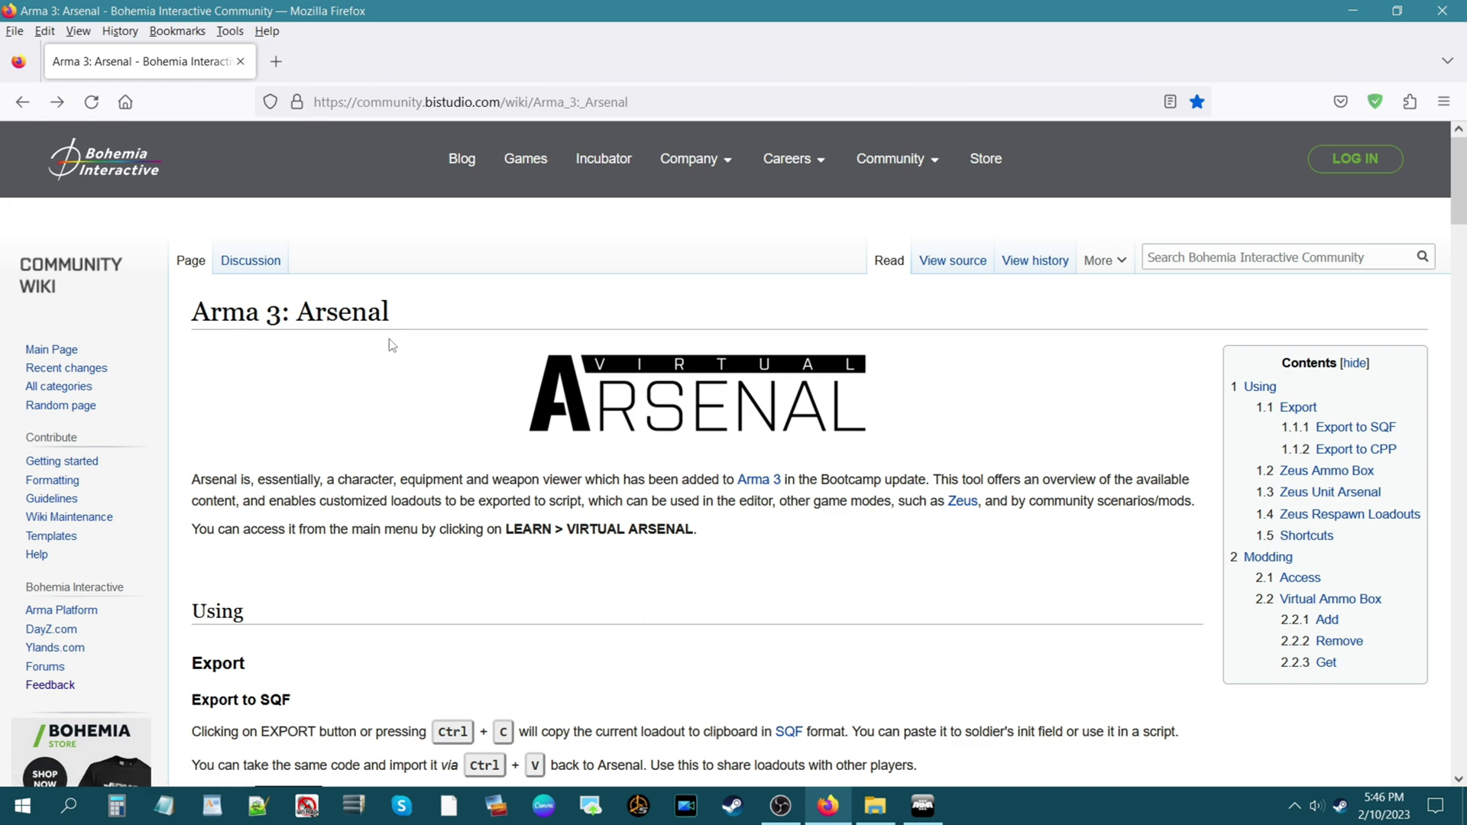
- Switch to Firefox and read the Arma 3: Arsenal wiki page, from the export instructions to the Virtual Ammo Box syntax
{"action": "scroll", "coordinate": [389, 338], "scroll_direction": "down", "scroll_amount": 3}
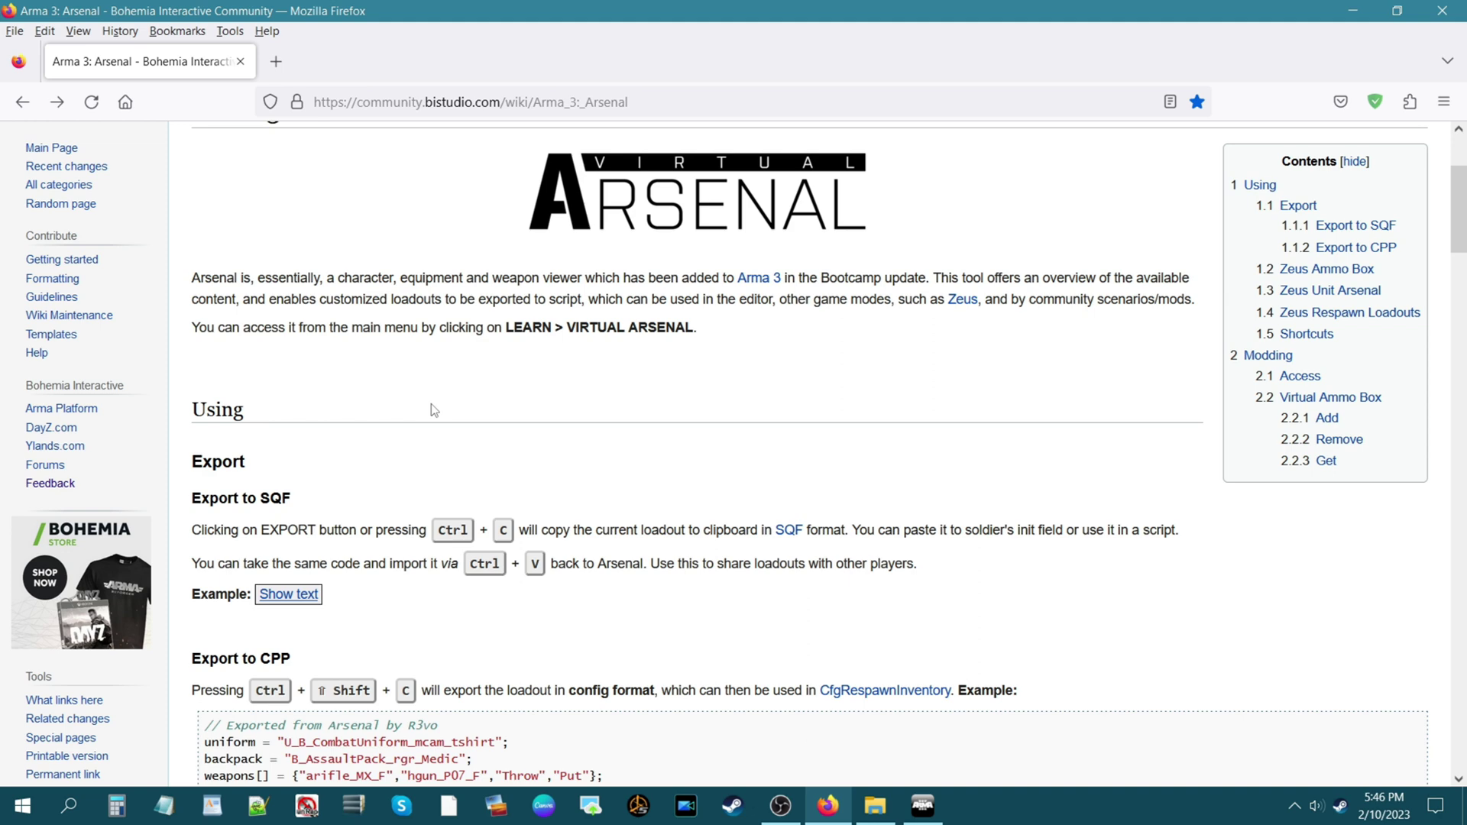
{"action": "scroll", "coordinate": [423, 395], "scroll_direction": "down", "scroll_amount": 2}
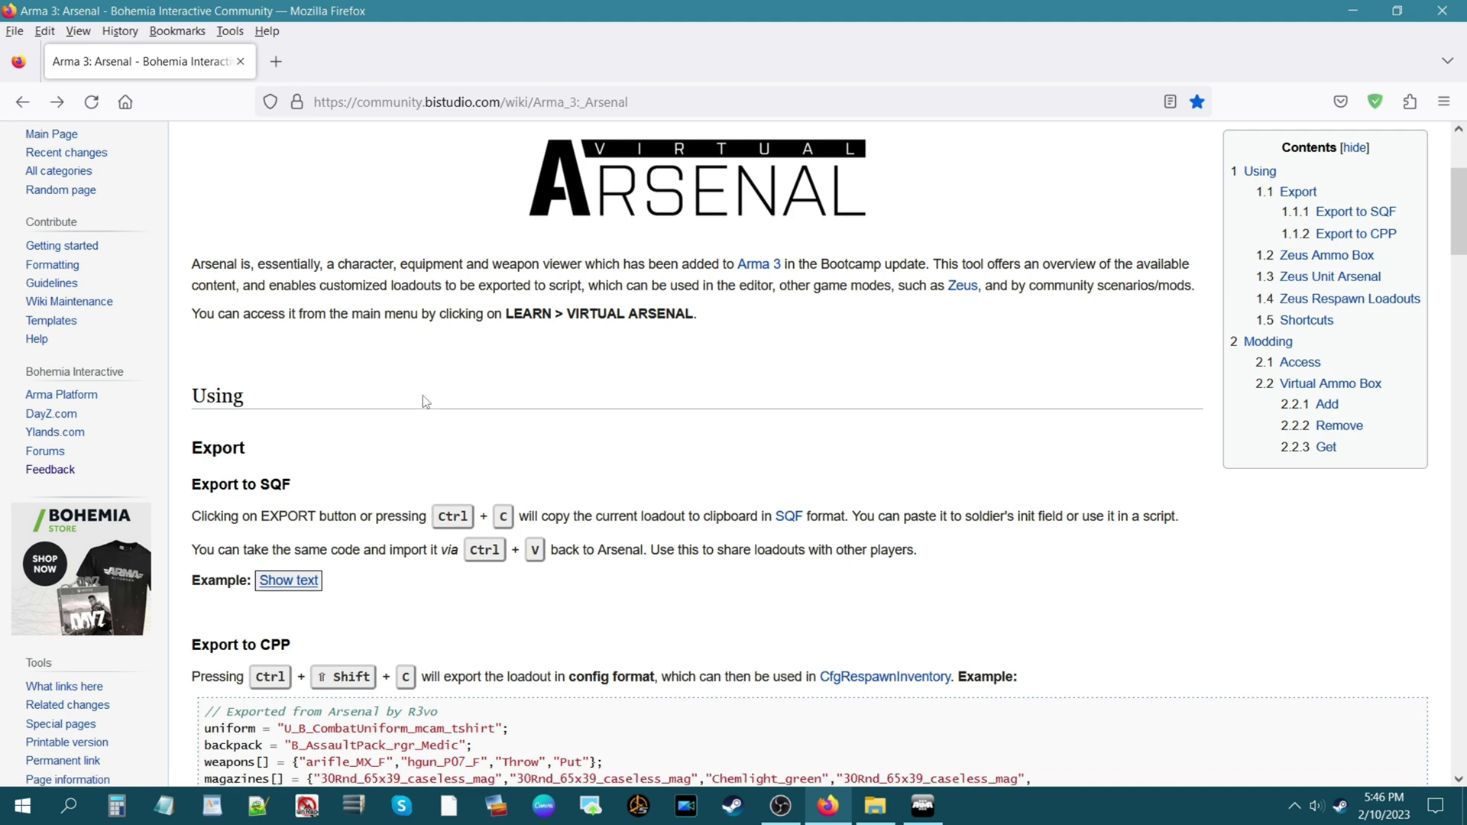
{"action": "scroll", "coordinate": [314, 354], "scroll_direction": "down", "scroll_amount": 2}
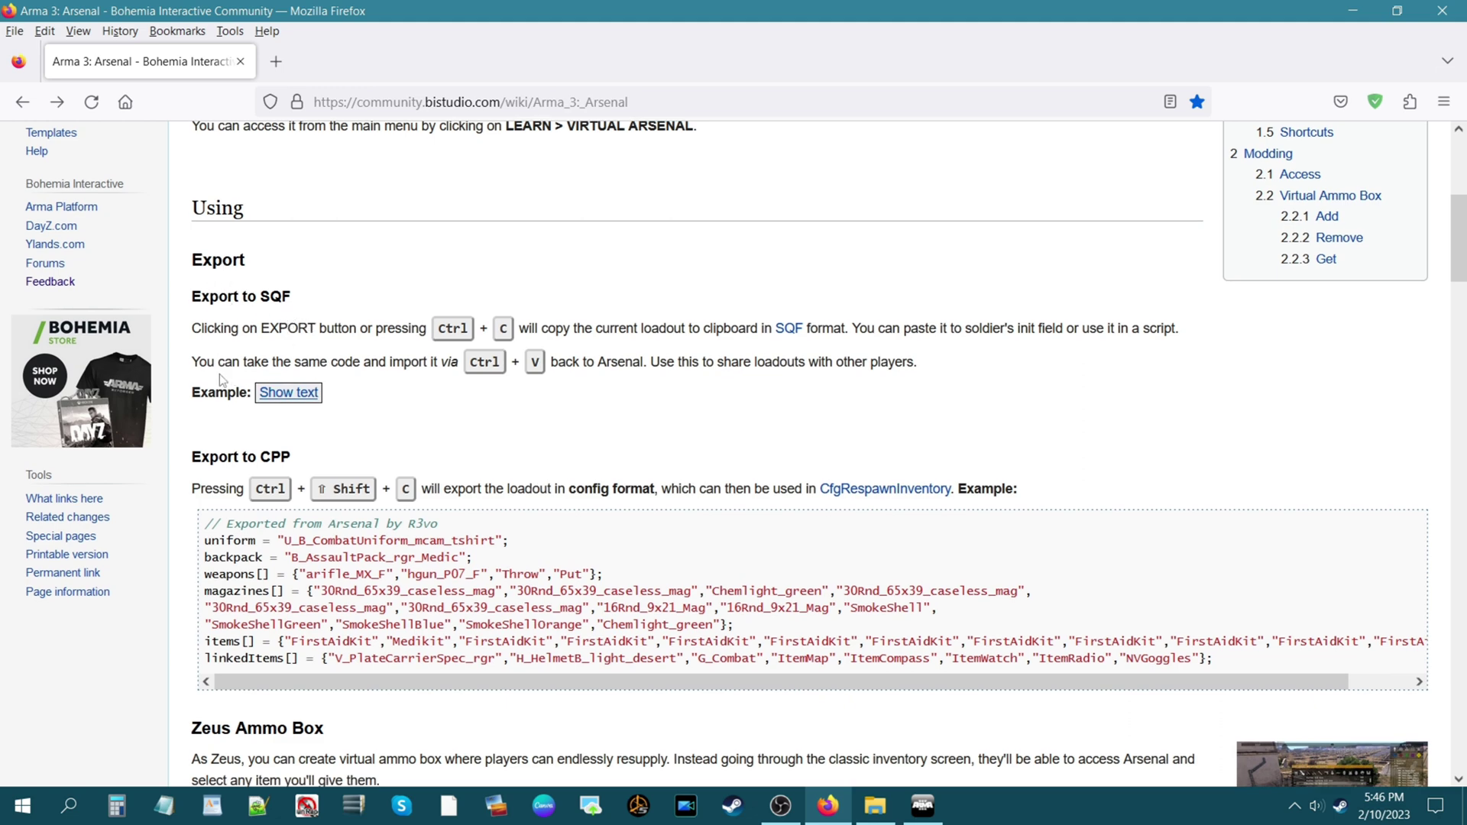
{"action": "scroll", "coordinate": [222, 376], "scroll_direction": "down", "scroll_amount": 2}
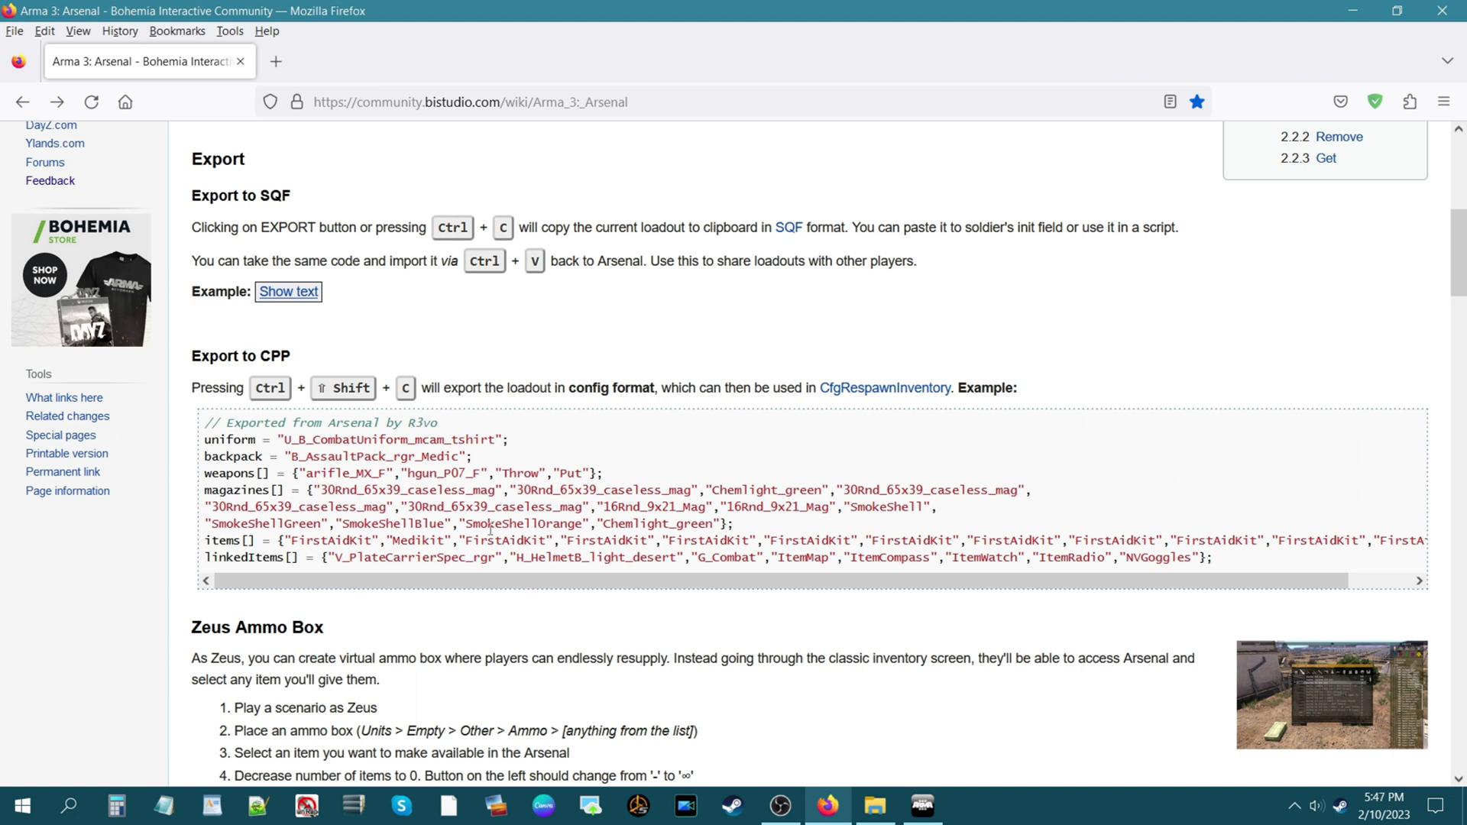
{"action": "scroll", "coordinate": [127, 555], "scroll_direction": "down", "scroll_amount": 5}
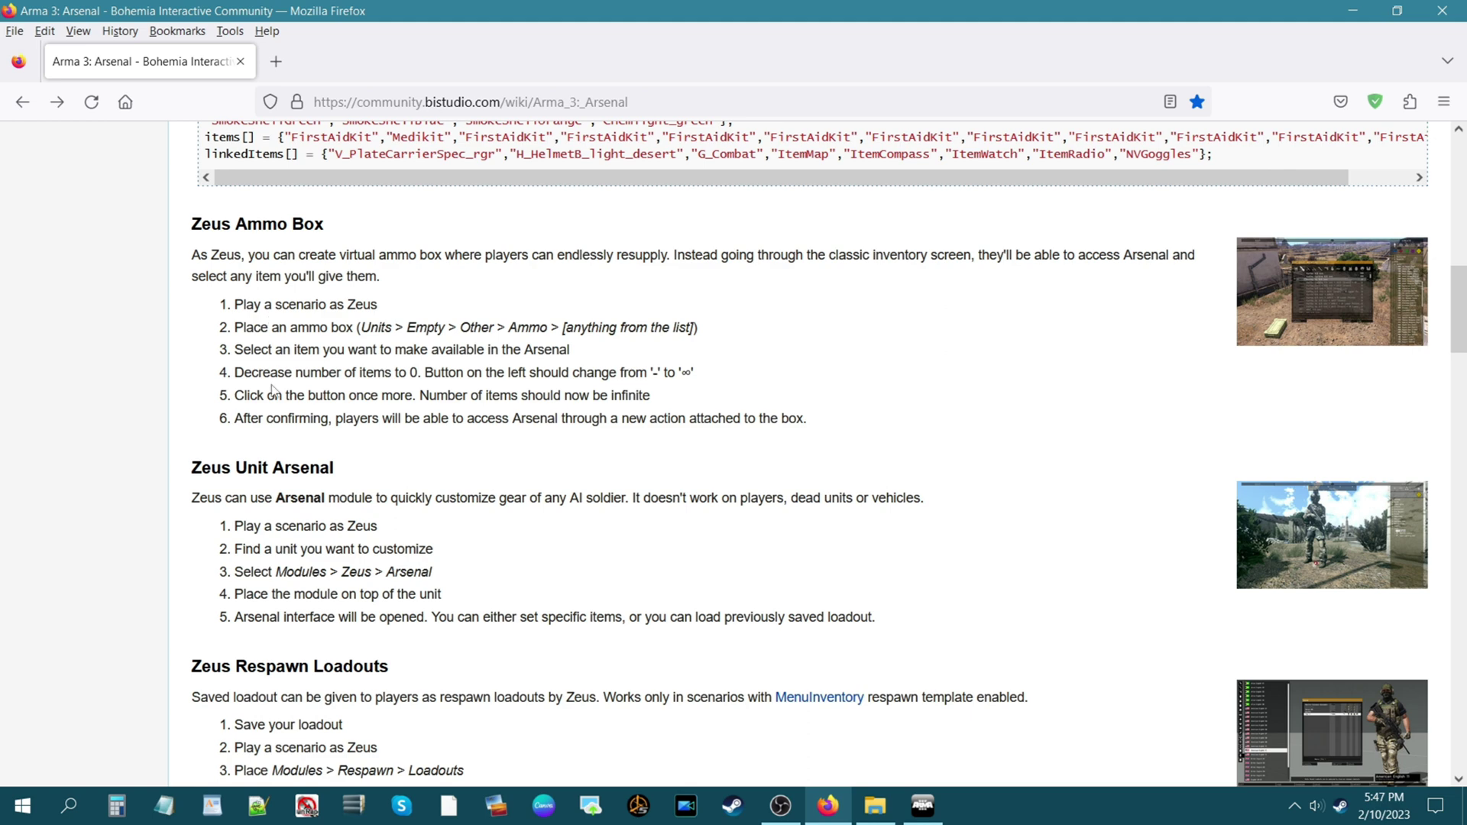
{"action": "scroll", "coordinate": [191, 422], "scroll_direction": "down", "scroll_amount": 2}
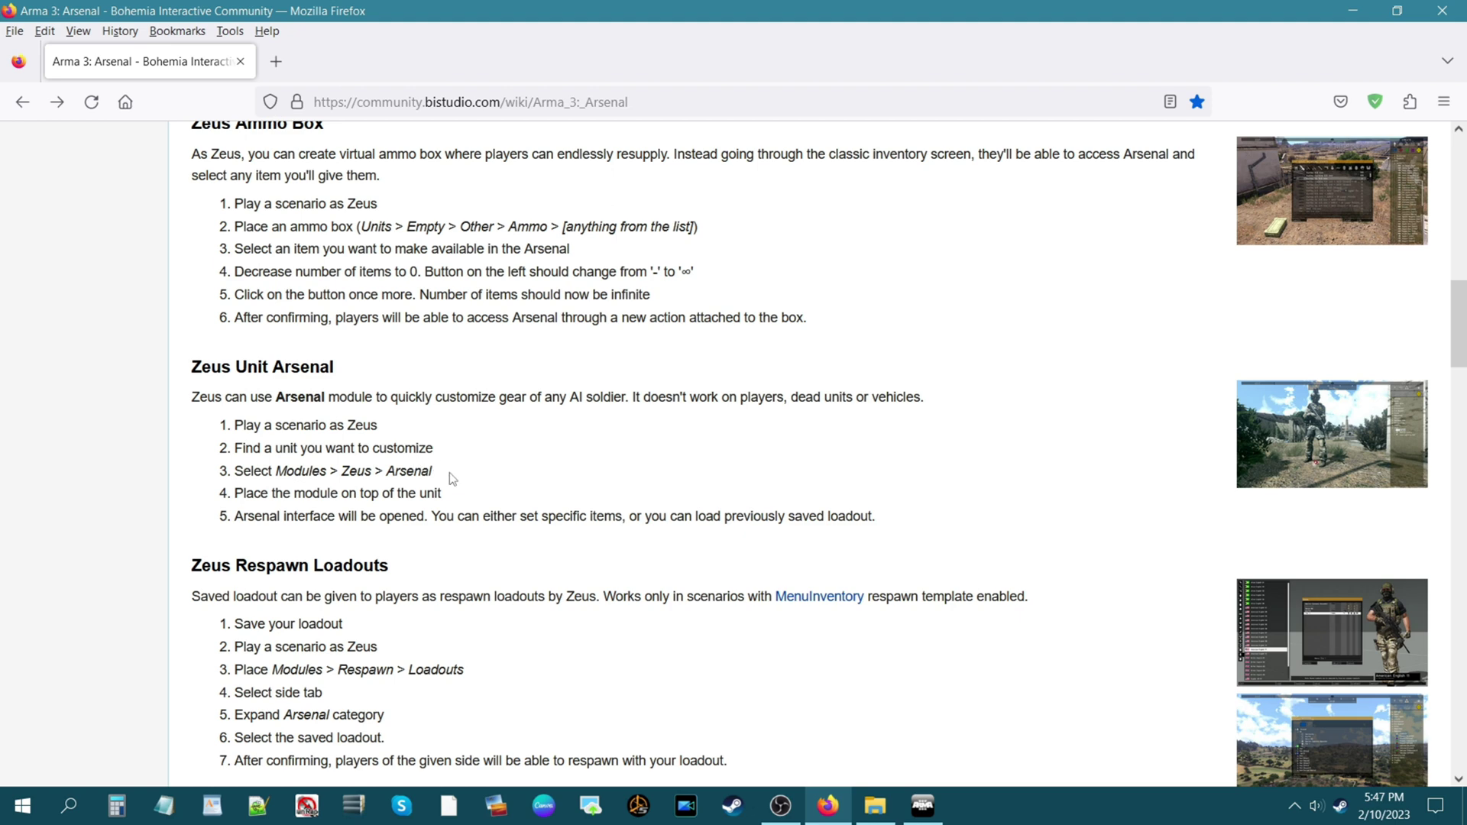
{"action": "scroll", "coordinate": [471, 478], "scroll_direction": "down", "scroll_amount": 4}
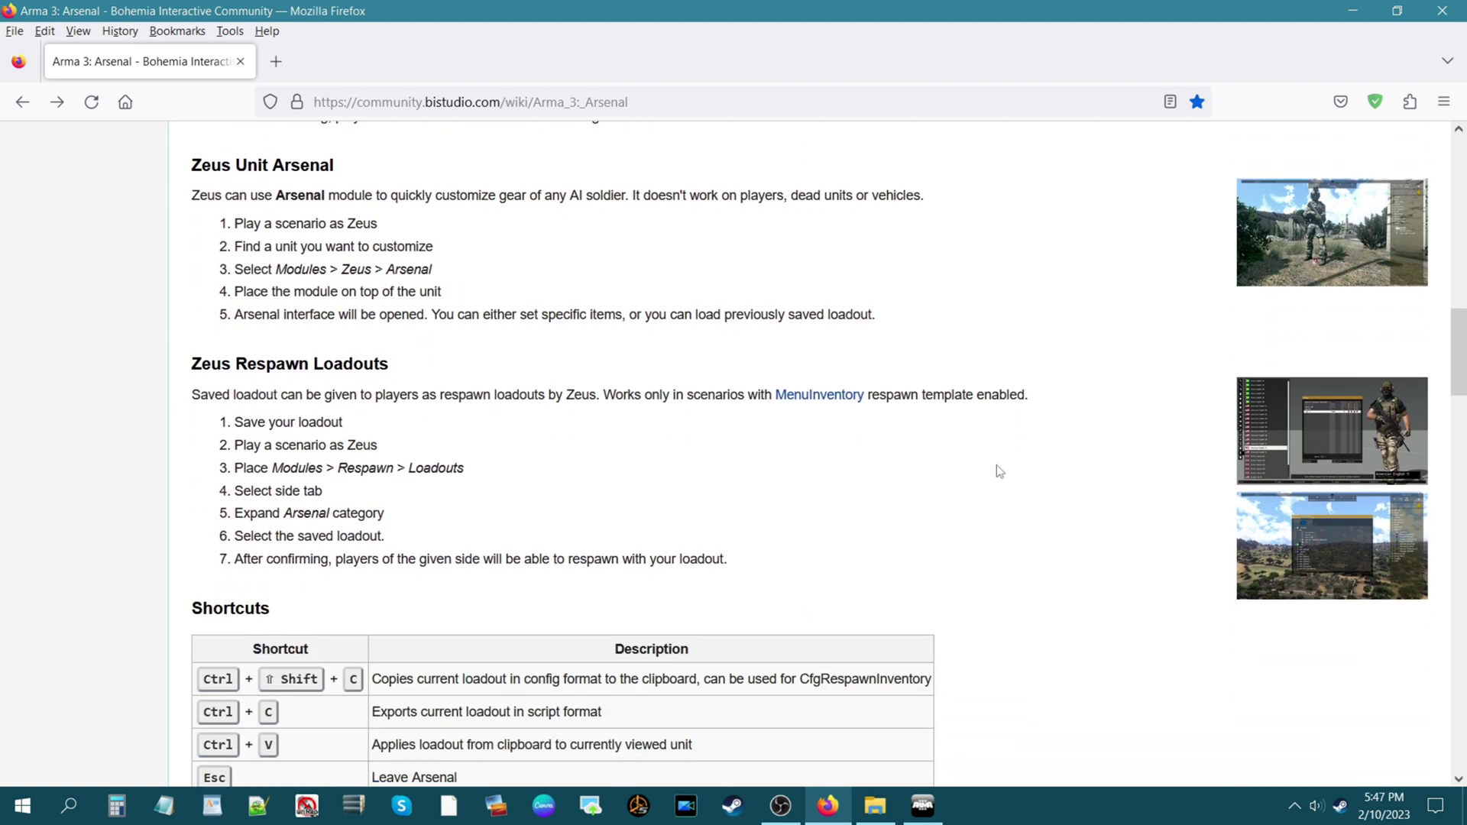
{"action": "scroll", "coordinate": [472, 466], "scroll_direction": "down", "scroll_amount": 6}
{"action": "scroll", "coordinate": [171, 504], "scroll_direction": "down", "scroll_amount": 10}
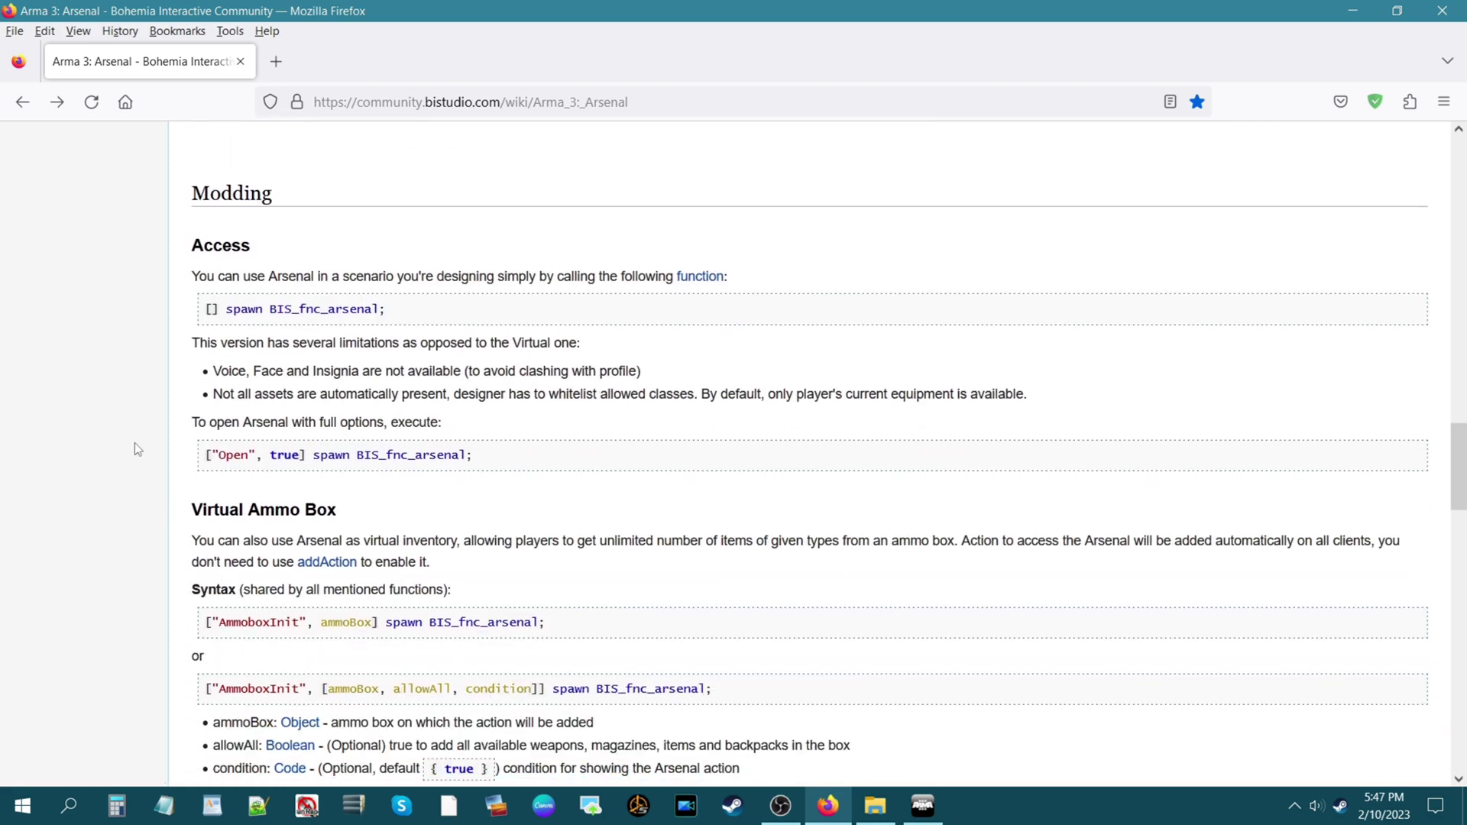
- Review the Virtual Ammo Box parameters and highlight the example init code ["AmmoboxInit", [this, true]] spawn BIS_fnc_arsenal;
{"action": "scroll", "coordinate": [135, 443], "scroll_direction": "down", "scroll_amount": 6}
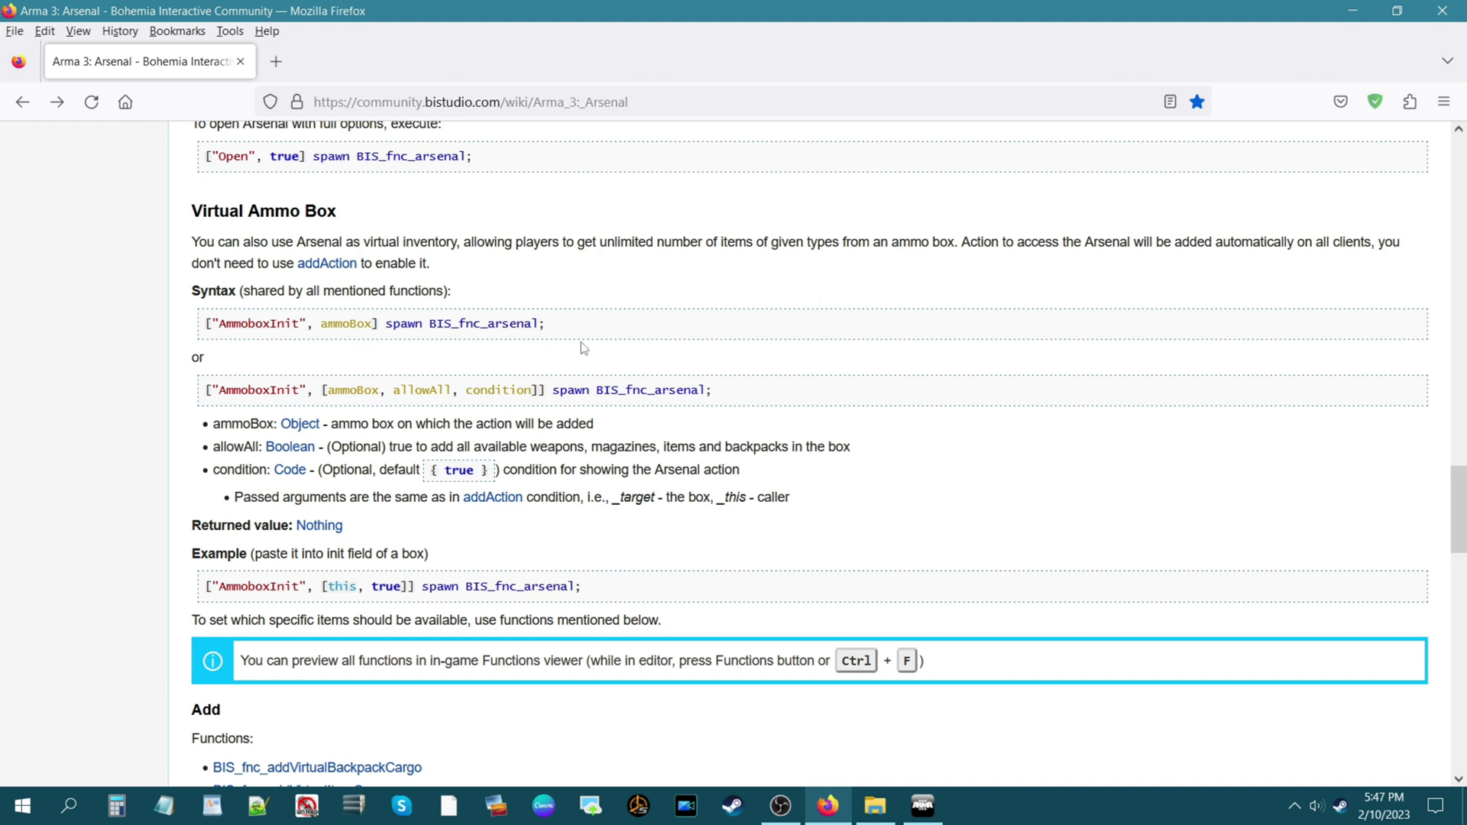
{"action": "scroll", "coordinate": [130, 429], "scroll_direction": "down", "scroll_amount": 2}
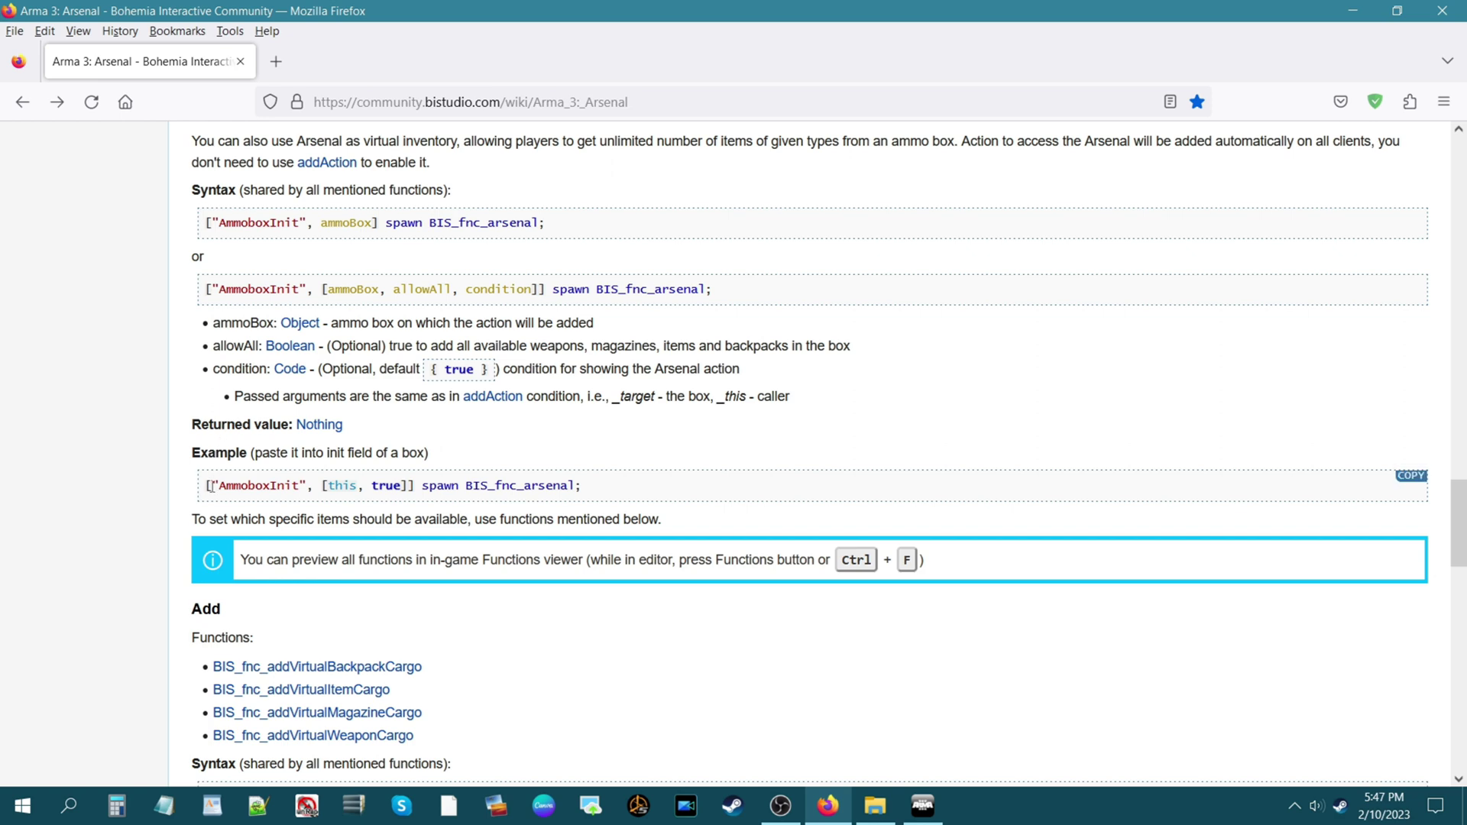
{"action": "left_click_drag", "start_coordinate": [208, 485], "coordinate": [603, 486]}
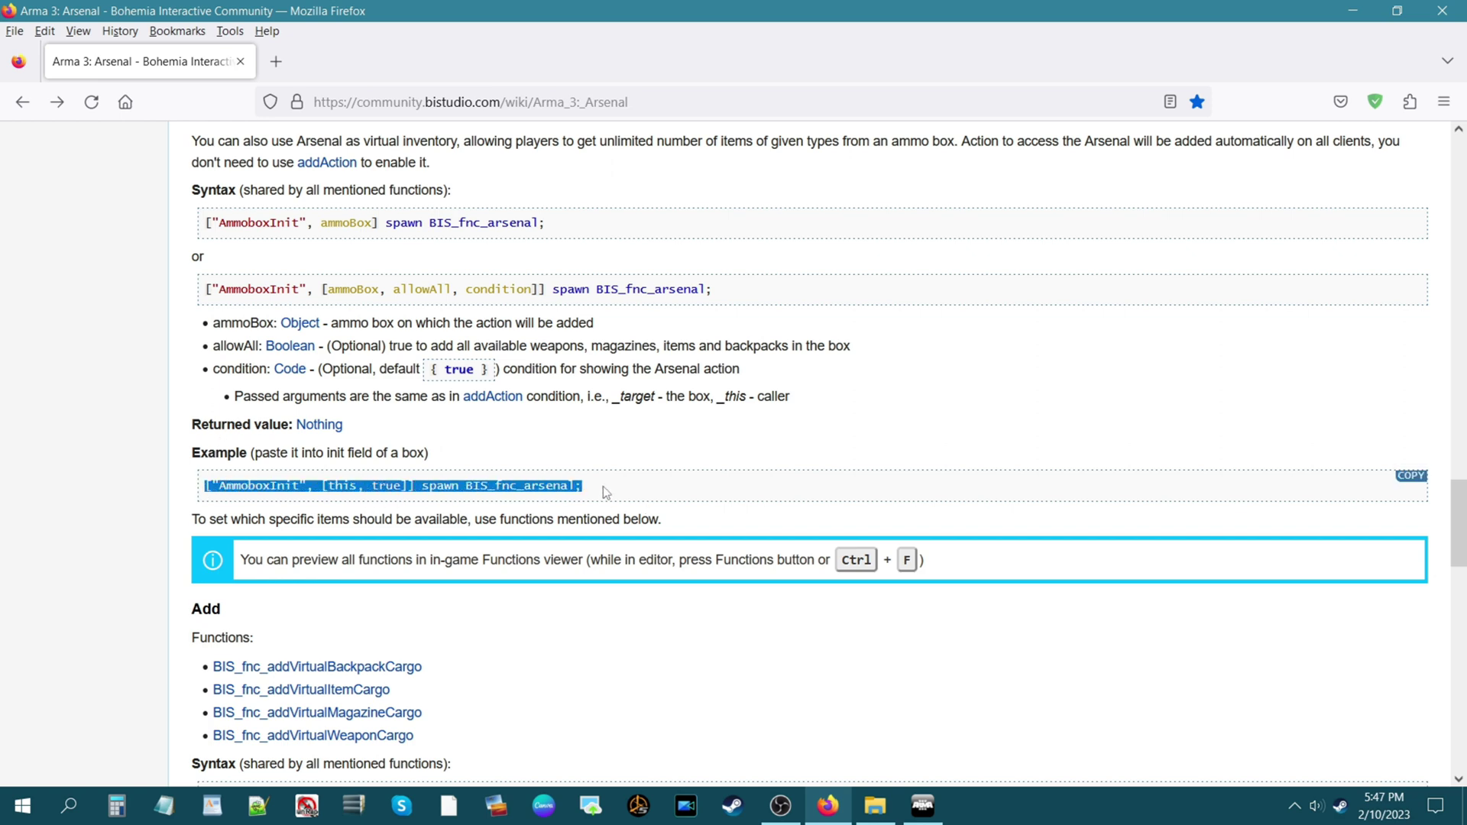
{"action": "left_click", "coordinate": [598, 486]}
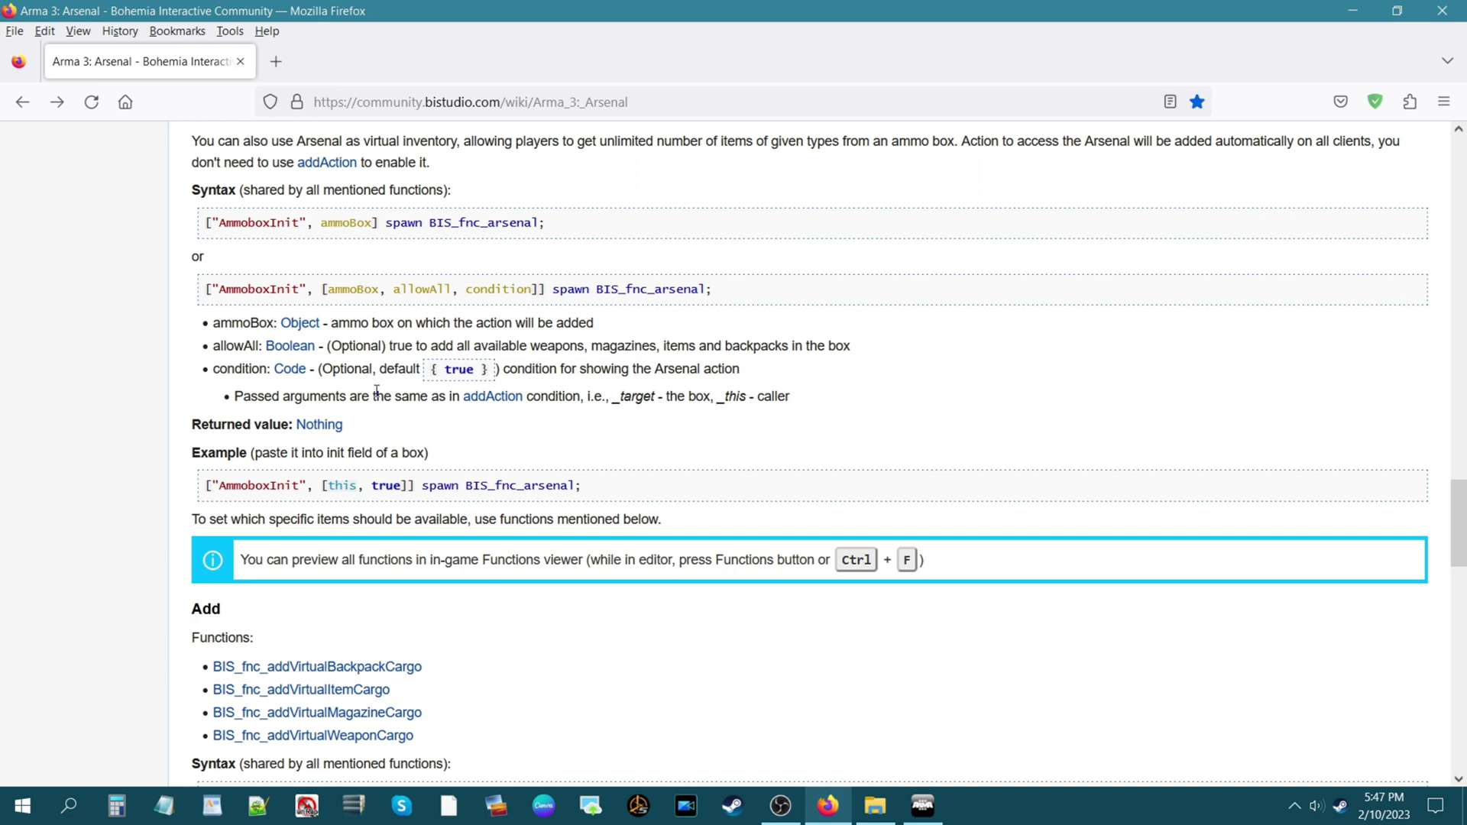
- Read the Add, Remove and Get virtual cargo function sections through the page's end, then return to the Export section
{"action": "scroll", "coordinate": [170, 369], "scroll_direction": "down", "scroll_amount": 4}
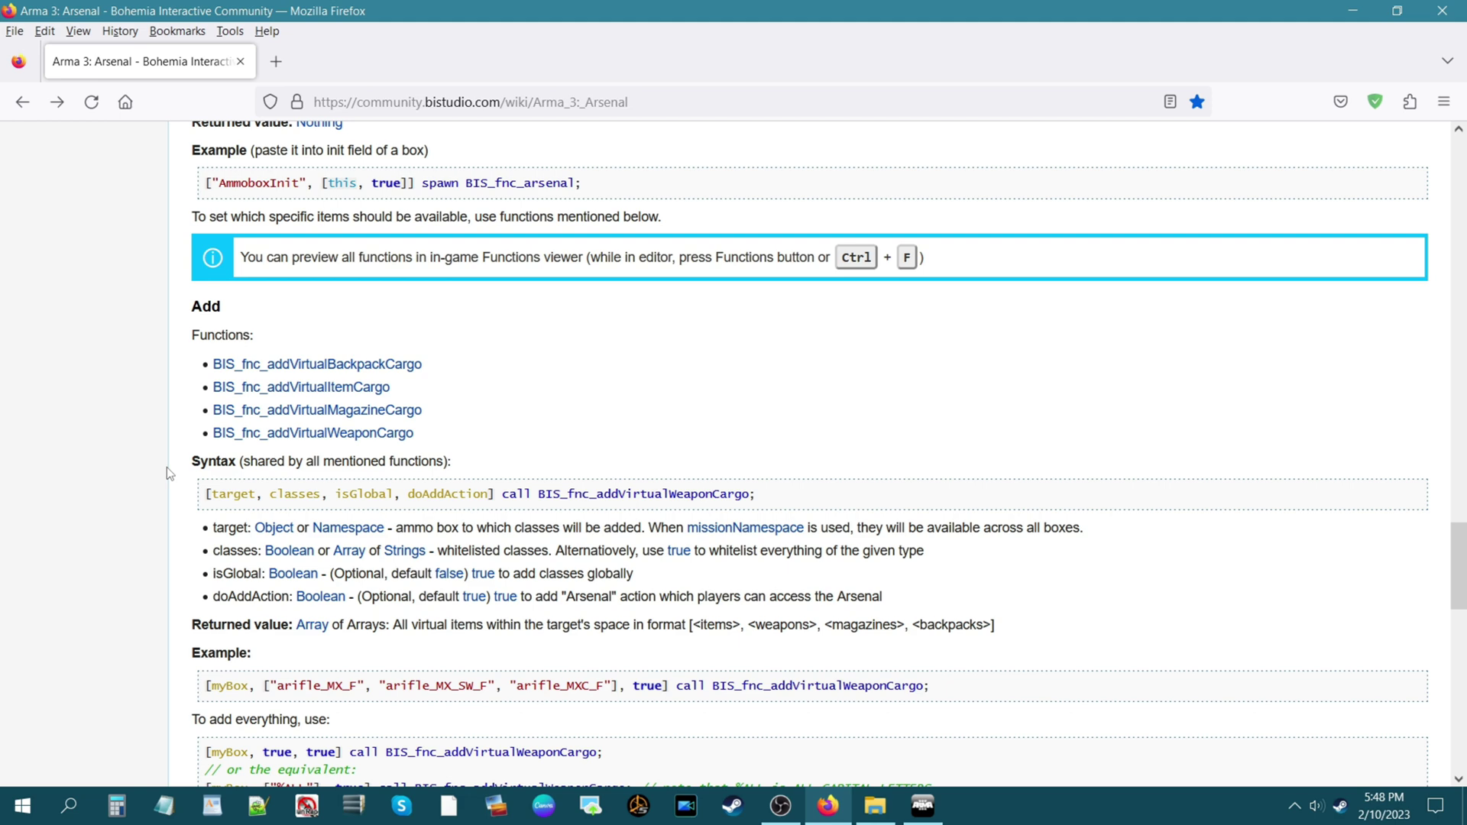
{"action": "scroll", "coordinate": [168, 489], "scroll_direction": "down", "scroll_amount": 2}
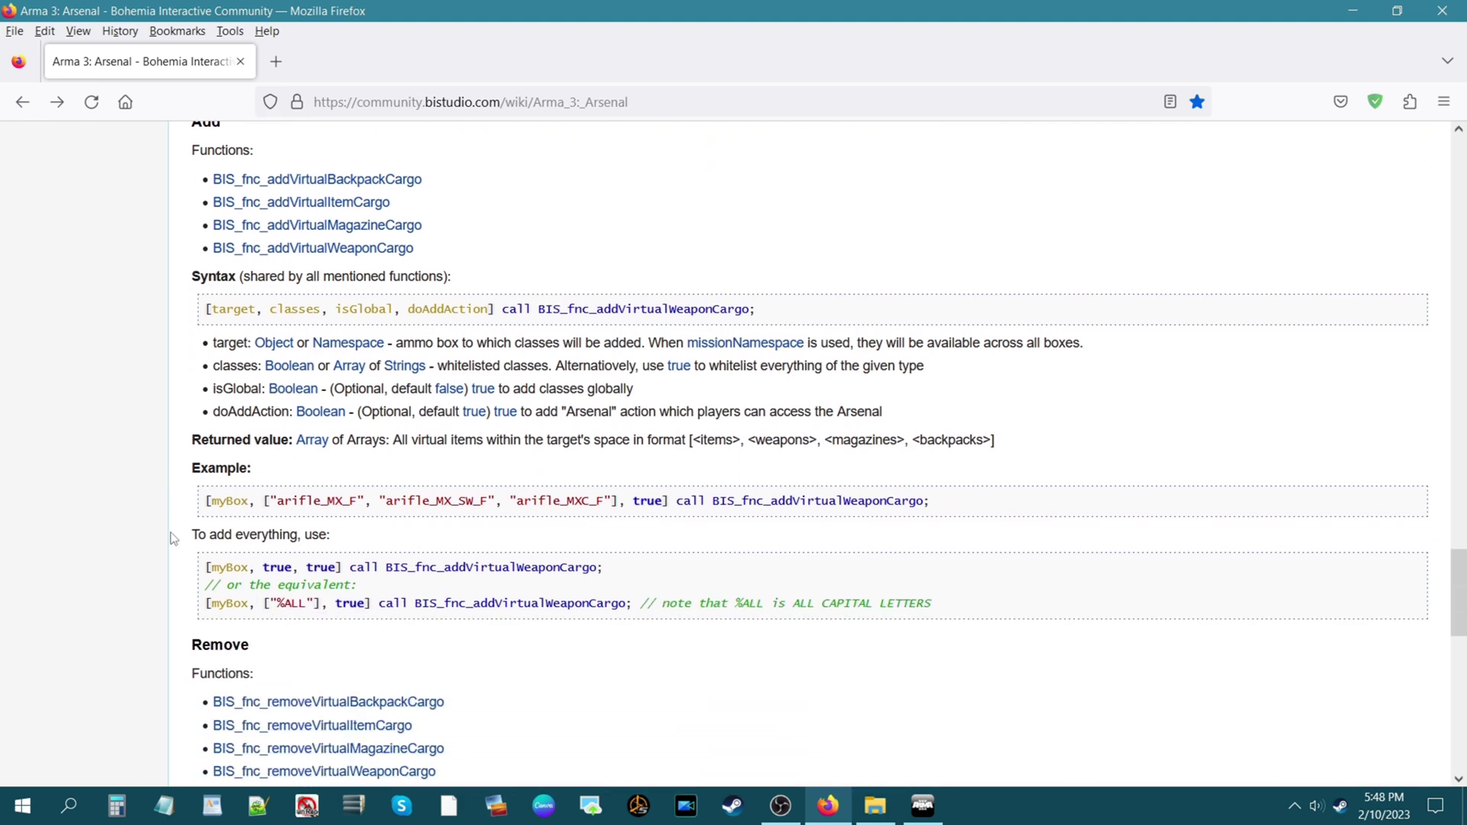
{"action": "scroll", "coordinate": [148, 532], "scroll_direction": "down", "scroll_amount": 4}
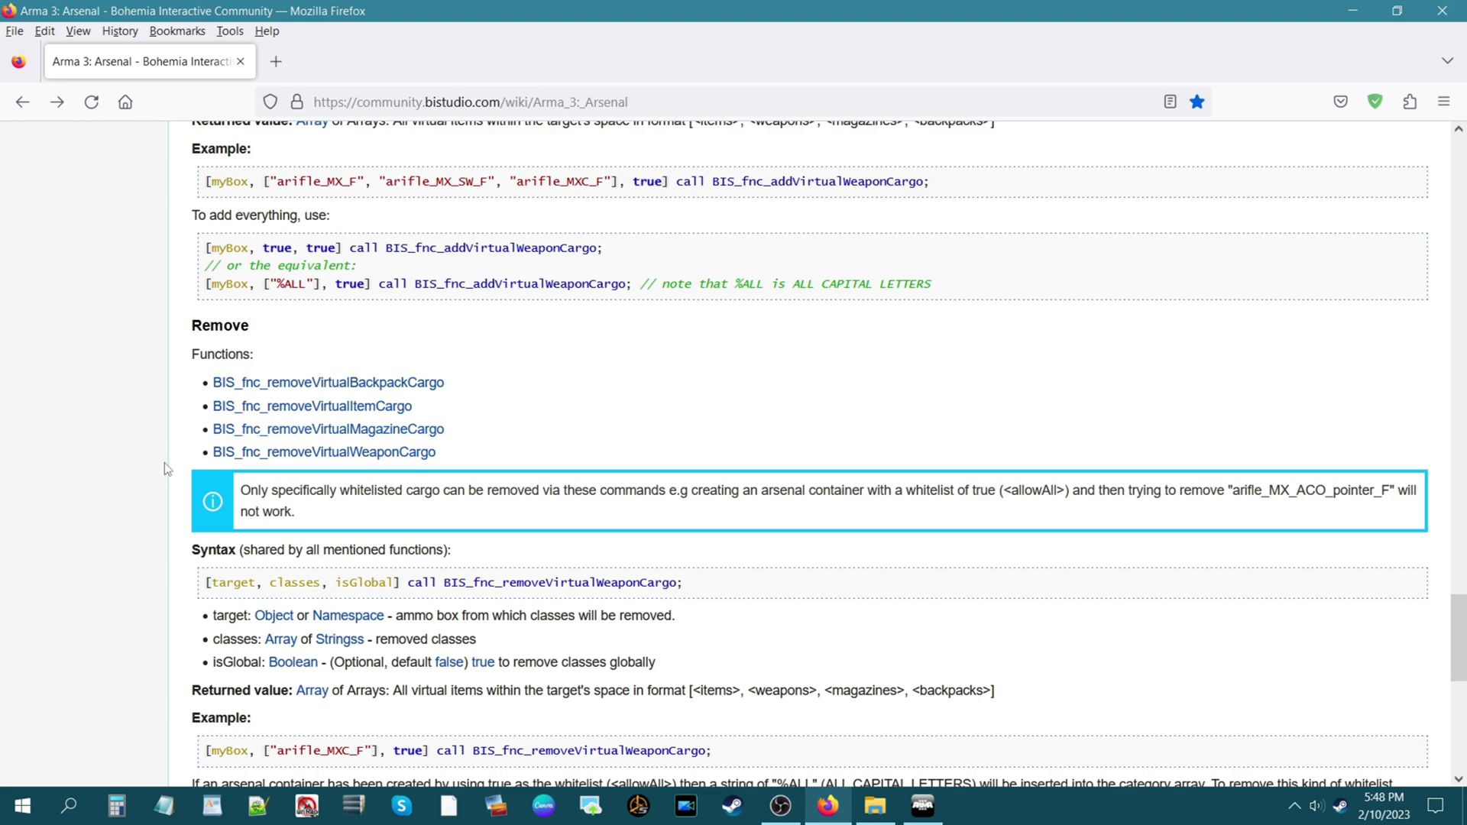
{"action": "scroll", "coordinate": [157, 465], "scroll_direction": "down", "scroll_amount": 4}
{"action": "scroll", "coordinate": [154, 464], "scroll_direction": "down", "scroll_amount": 4}
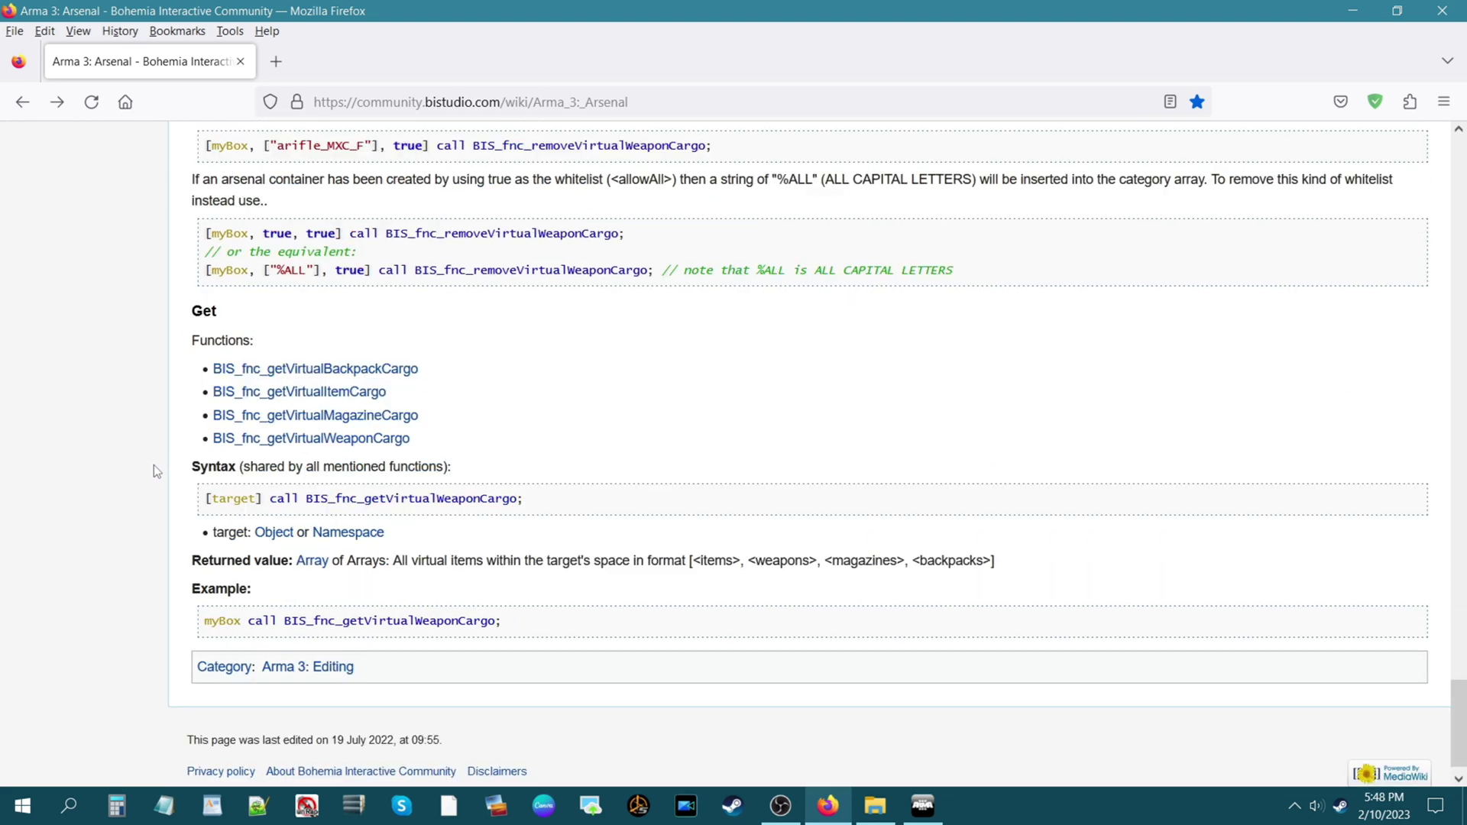
{"action": "scroll", "coordinate": [134, 507], "scroll_direction": "up", "scroll_amount": 20}
{"action": "scroll", "coordinate": [134, 507], "scroll_direction": "up", "scroll_amount": 8}
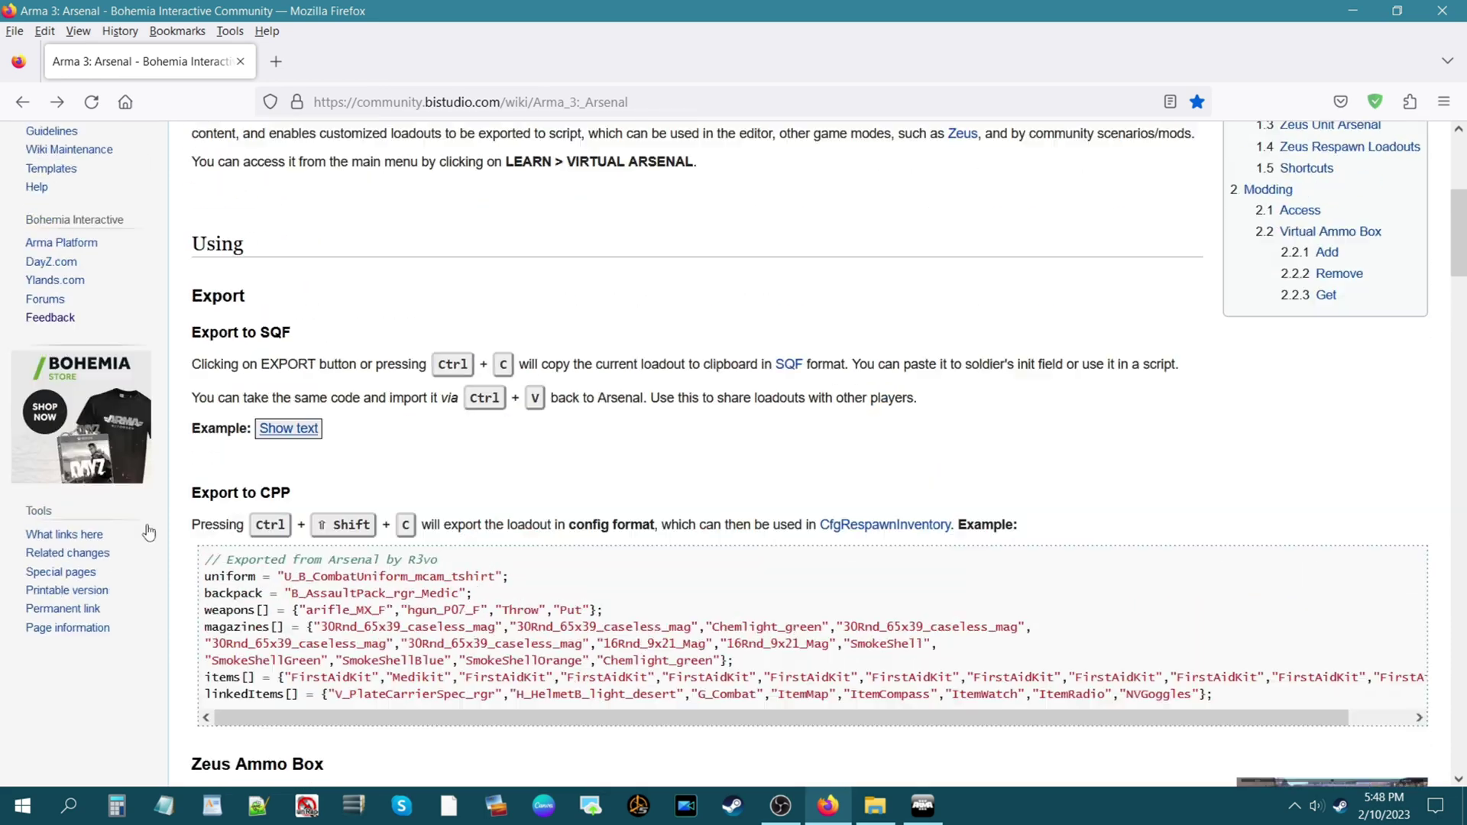